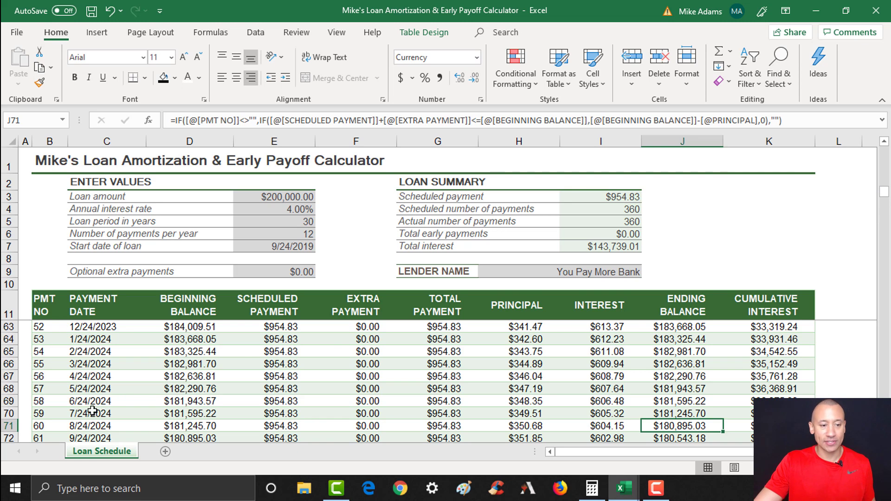
Check the payment date and ending balance of payment 60 in the 30-year loan schedule and switch to the 15-year workbook.
click(78, 428)
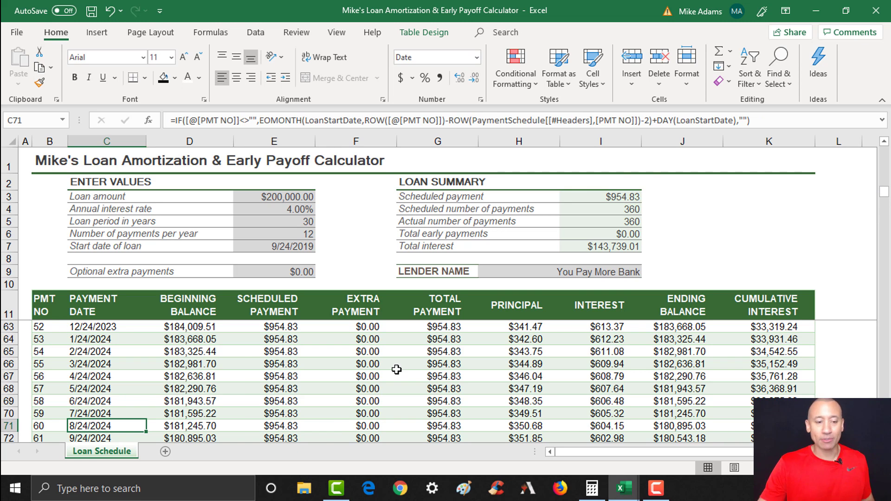
click(655, 427)
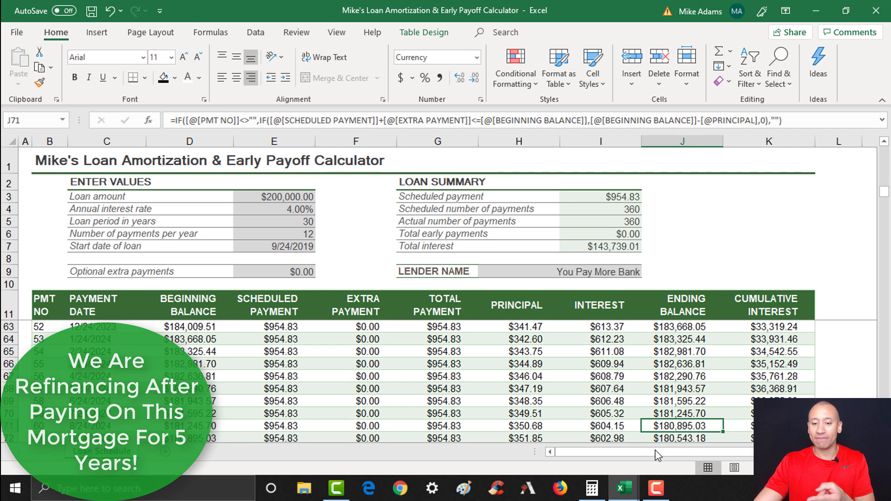
mouse_move(634, 492)
click(685, 460)
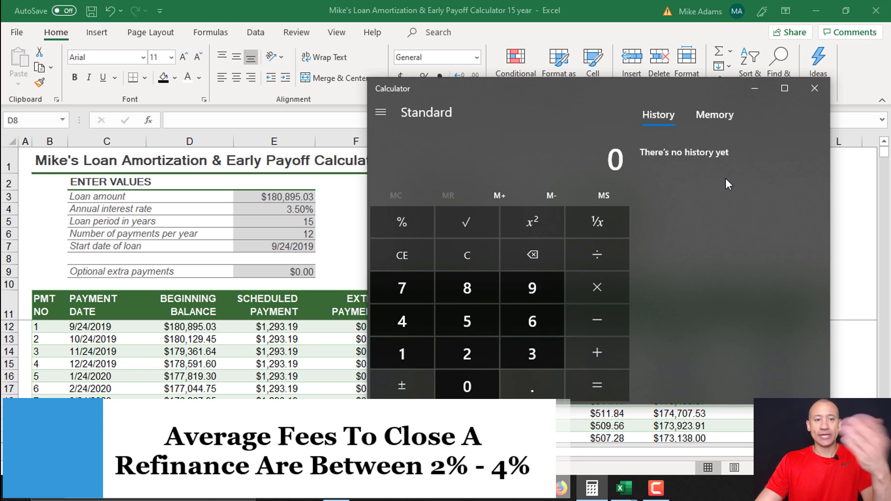
In Calculator, multiply the 180895.03 loan balance by 0.03 to work out the refinance closing fees.
click(416, 349)
click(467, 291)
click(467, 386)
click(469, 289)
click(536, 284)
click(471, 319)
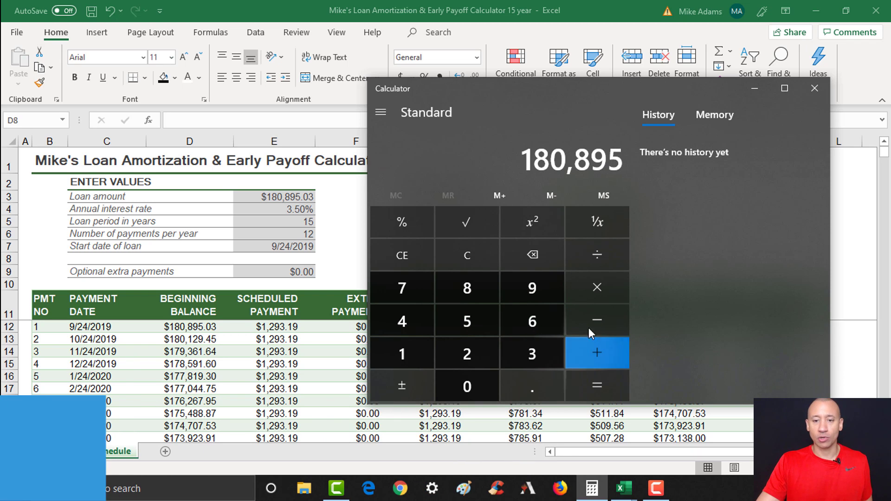
click(602, 290)
click(530, 394)
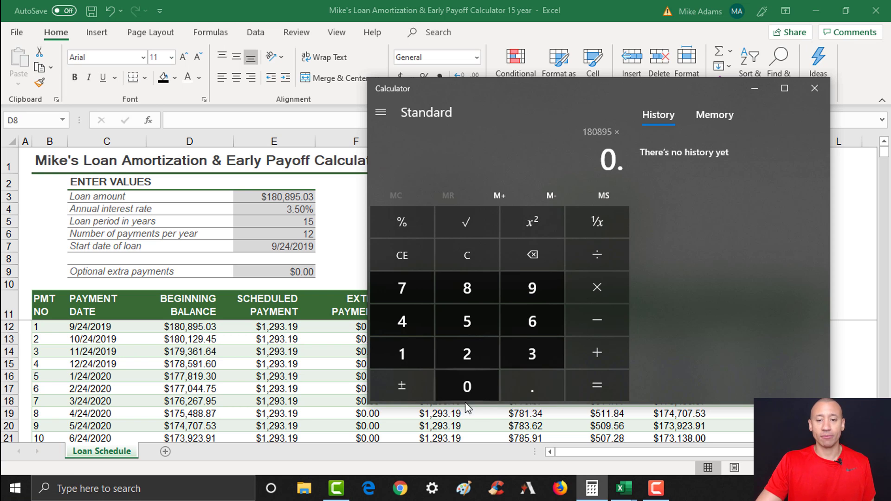
click(524, 357)
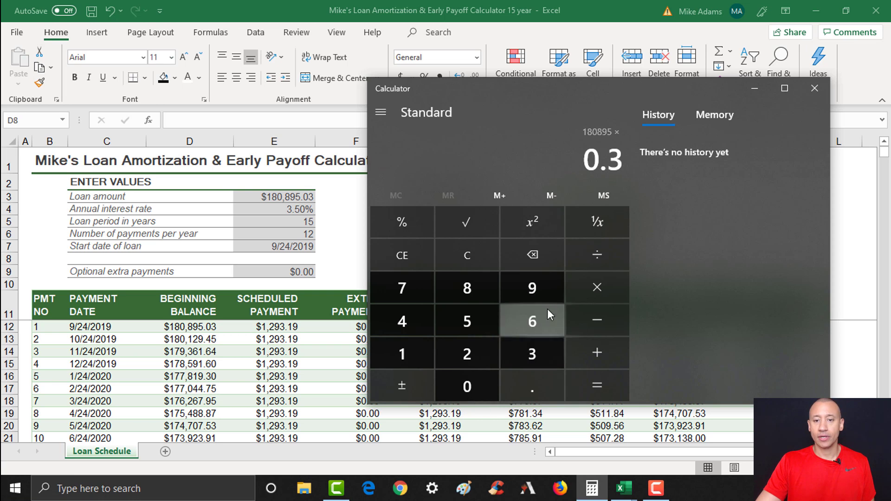
click(527, 255)
text(03)
click(603, 374)
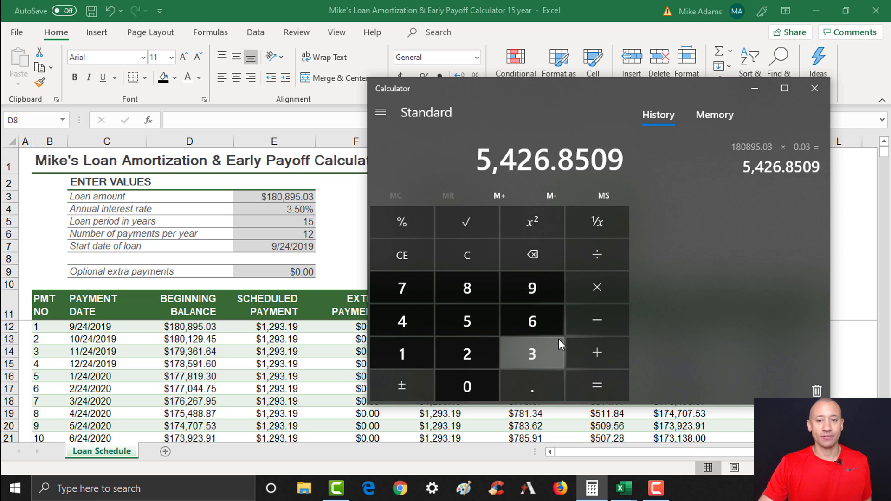
Add the 180895.03 loan balance to the calculated closing fees.
click(598, 361)
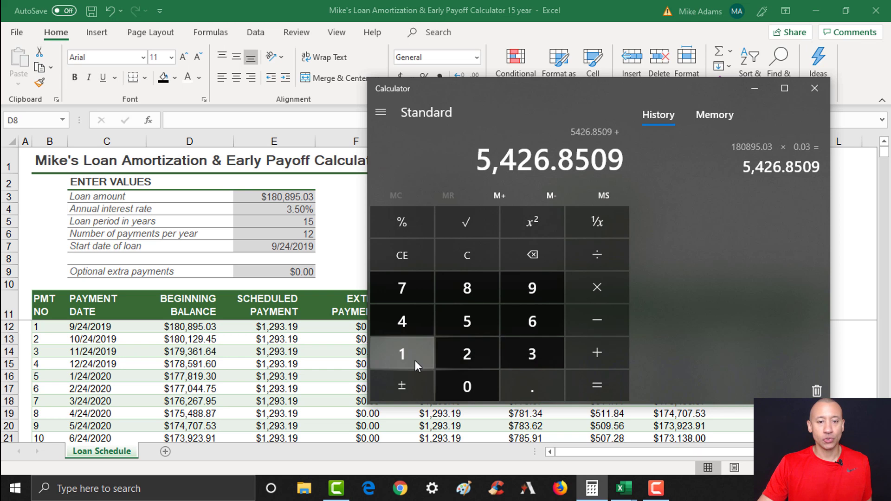
click(402, 356)
click(478, 298)
click(473, 389)
click(483, 296)
click(530, 290)
click(470, 321)
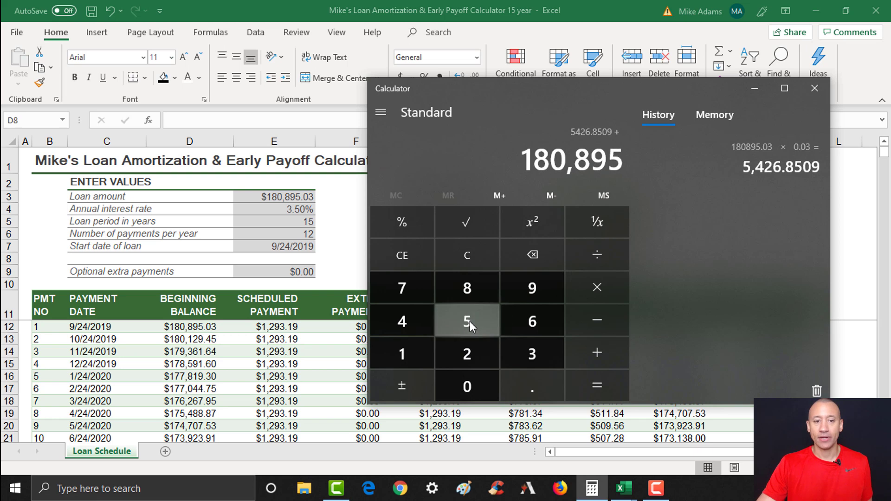
click(515, 379)
click(474, 384)
click(524, 354)
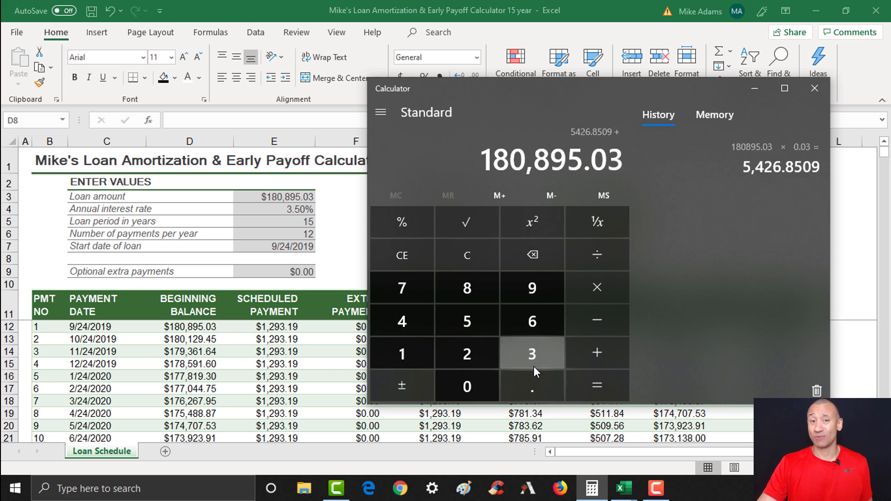
click(603, 384)
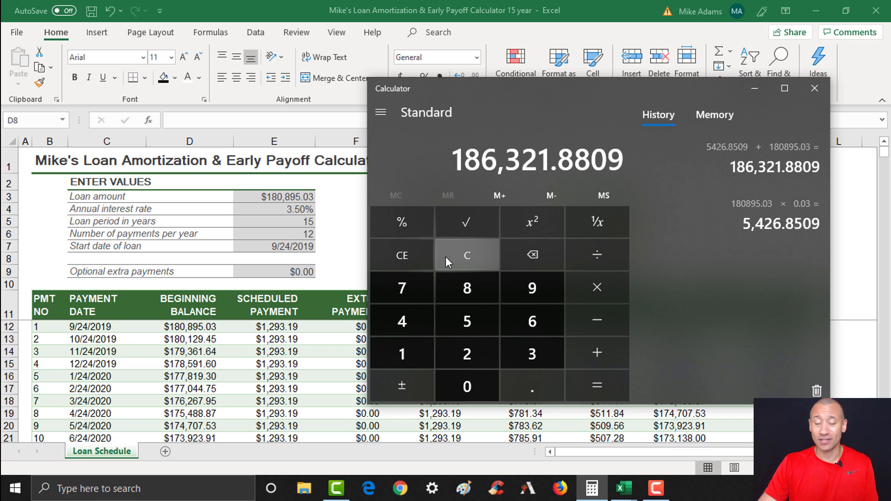
Set the loan amount in the 15-year Excel workbook to 186321.88, the calculated total including closing fees.
click(282, 199)
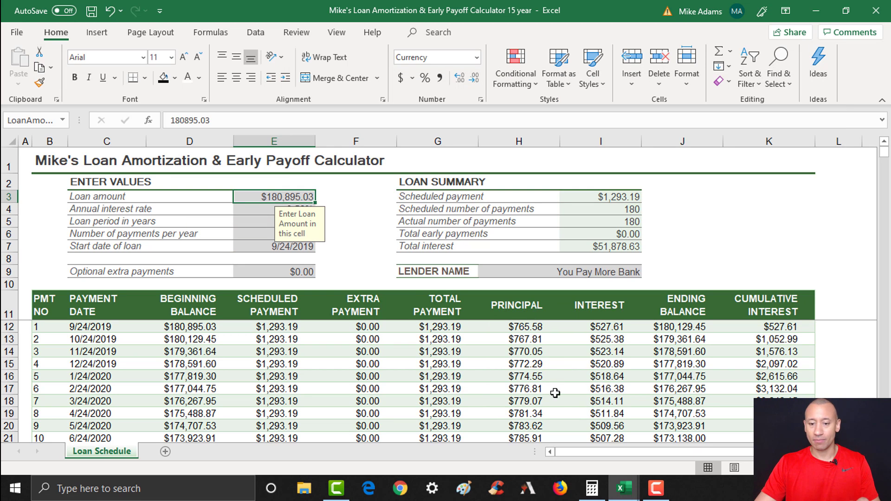
click(588, 492)
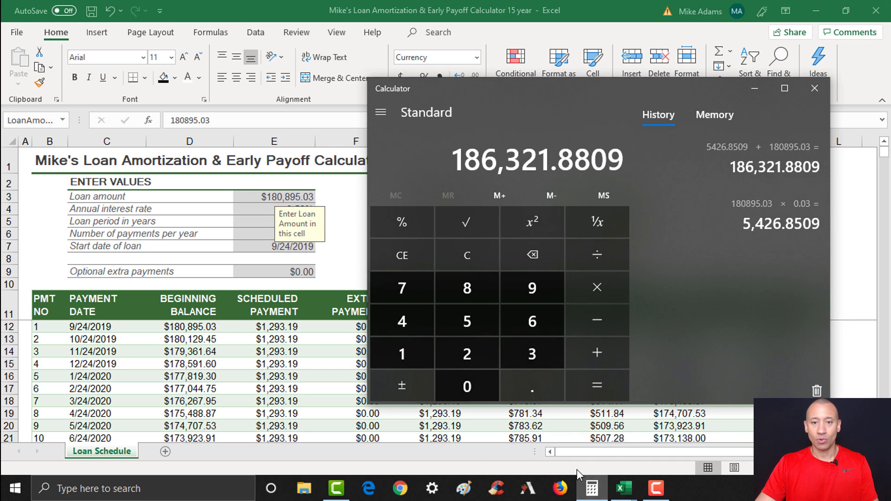
click(284, 196)
text(18)
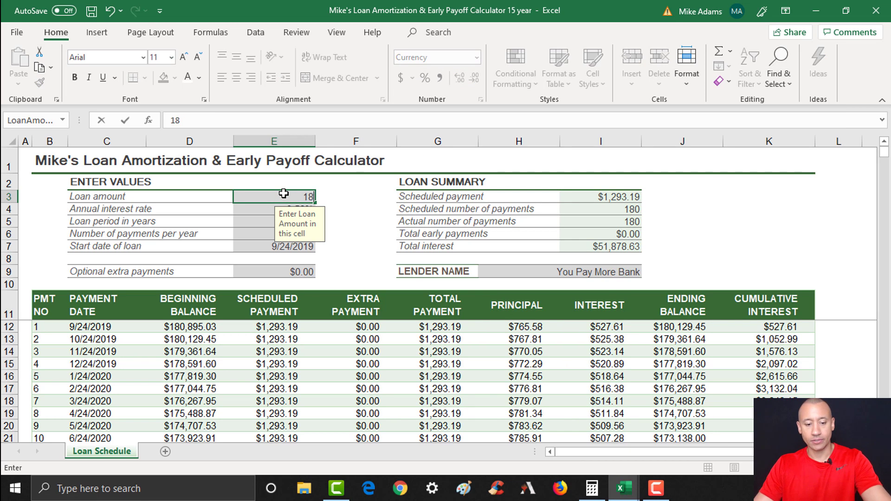
text(6321.88)
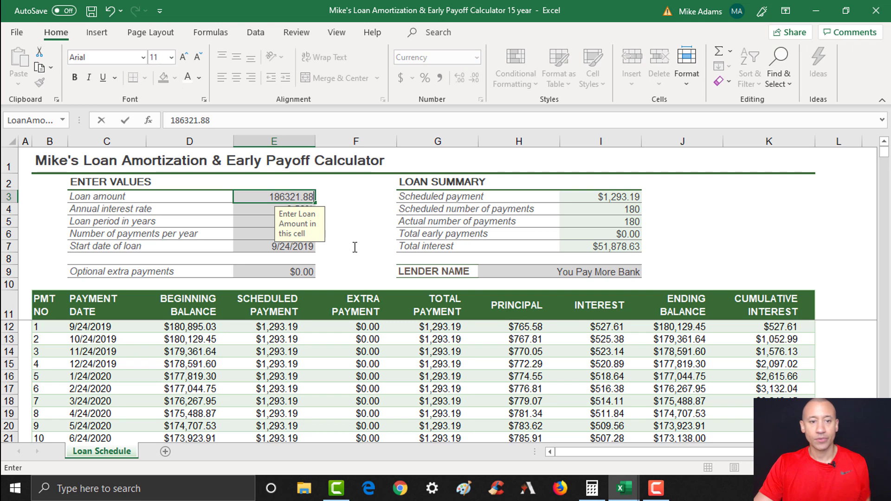
key(Return)
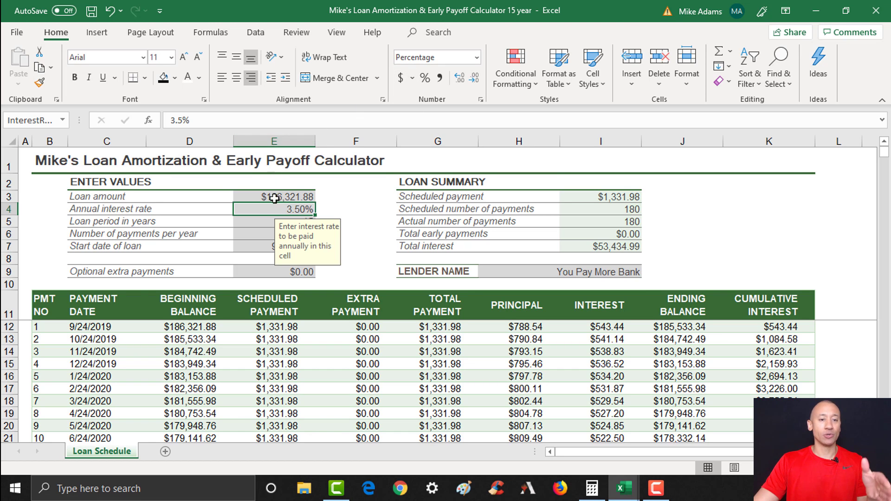
Compare the original 30-year loan with the 15-year refinance, checking the refinance's loan period, payments per year and scheduled payment.
mouse_move(624, 488)
click(574, 436)
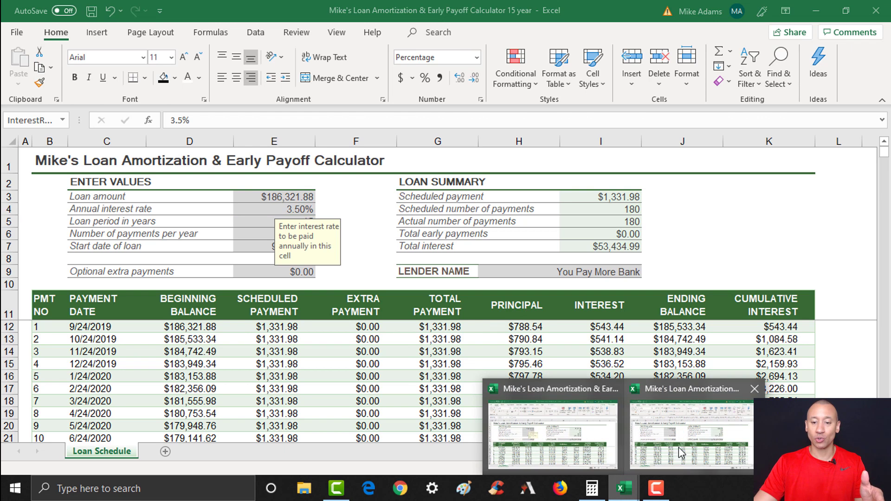
click(680, 453)
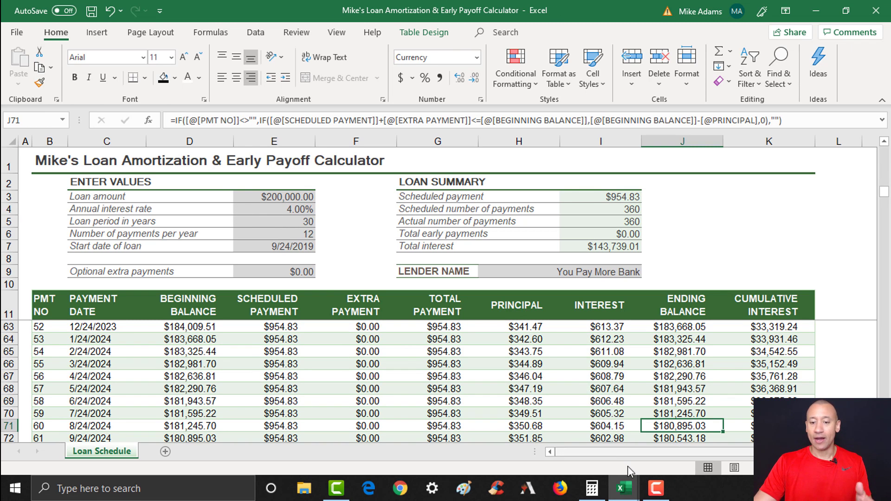
click(506, 421)
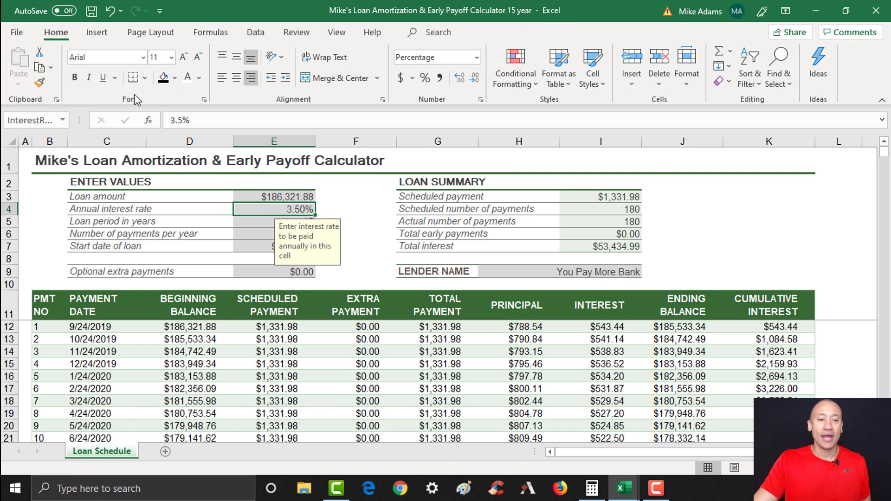
click(245, 220)
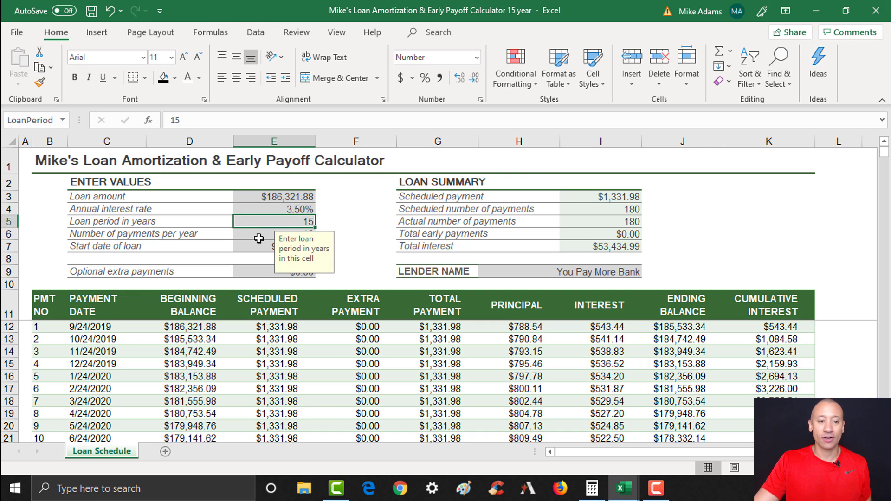
click(259, 235)
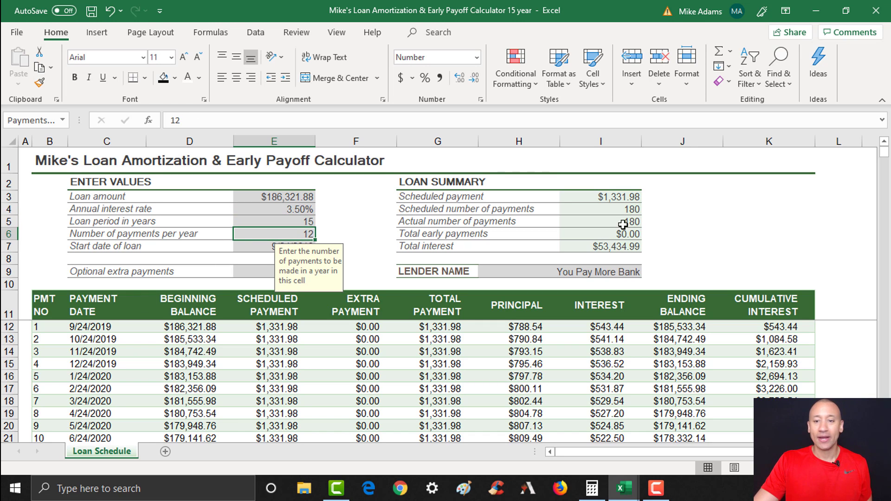
click(616, 196)
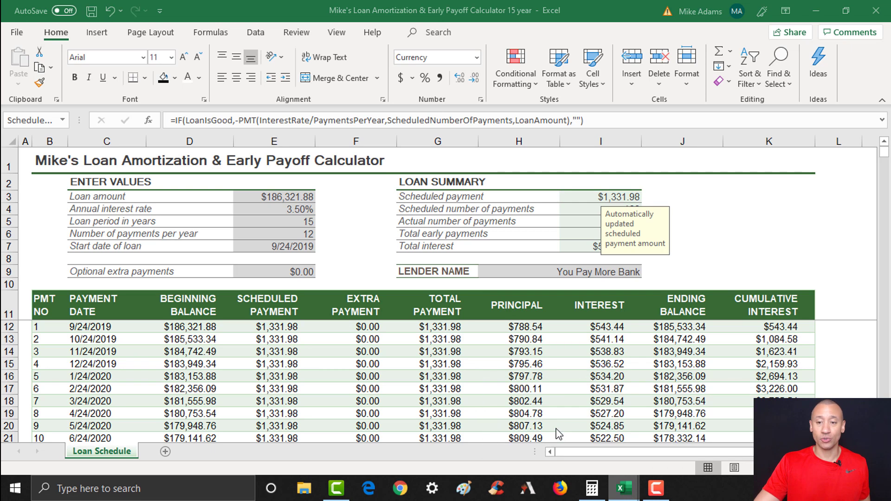
Compare the two loan workbooks, checking the 30-year loan's total interest and its cumulative interest through payment 60.
mouse_move(631, 494)
click(650, 427)
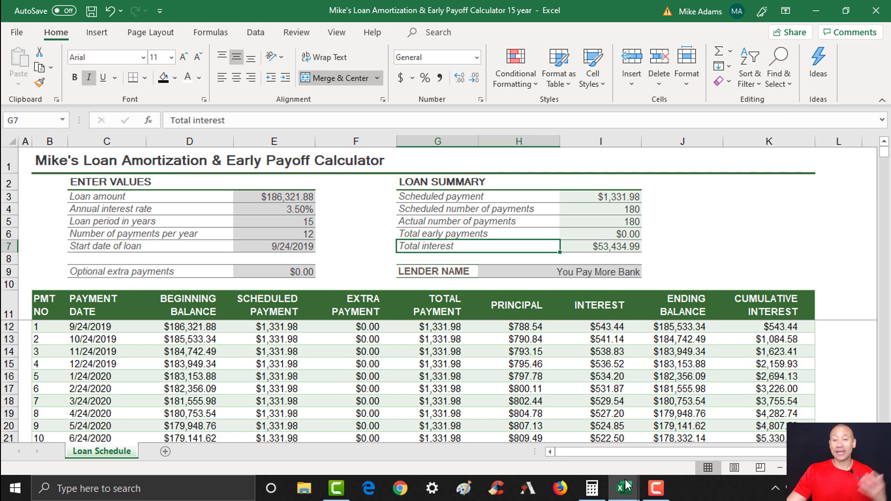
mouse_move(628, 486)
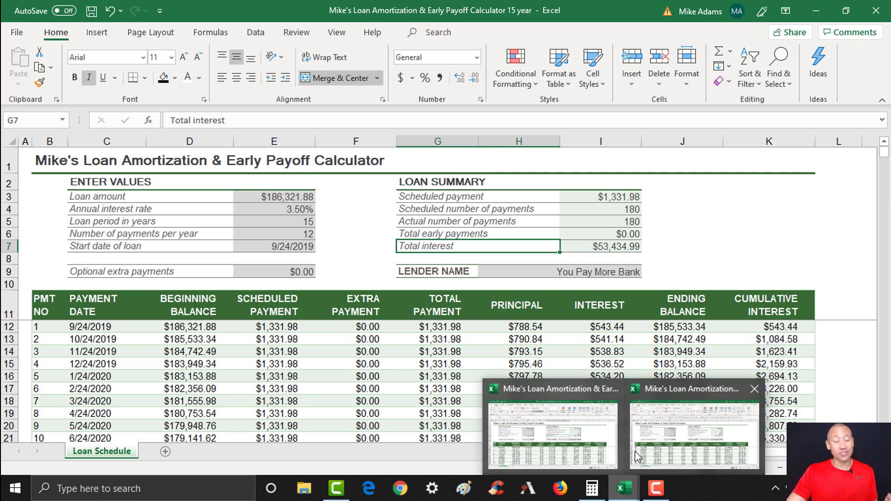
click(594, 427)
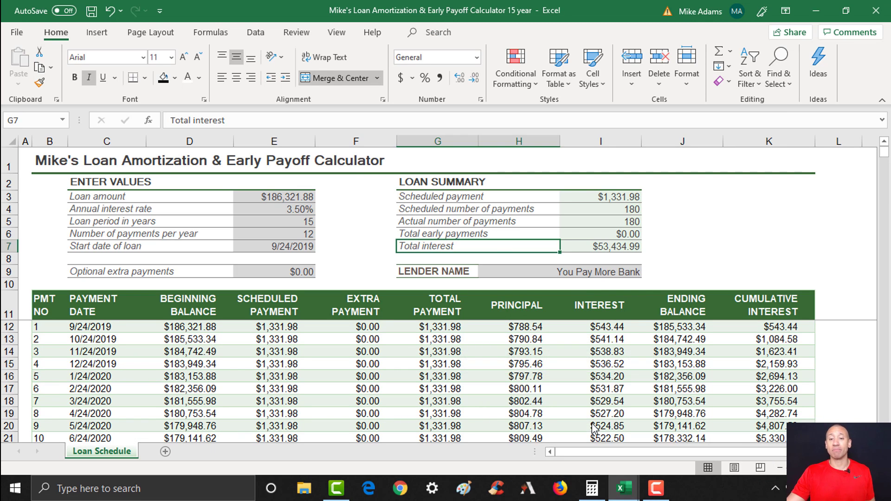
mouse_move(620, 485)
click(562, 417)
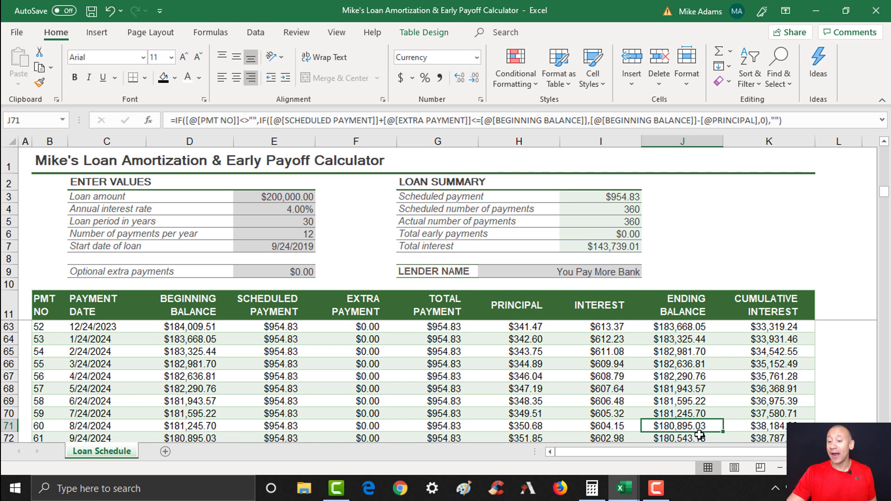
click(772, 427)
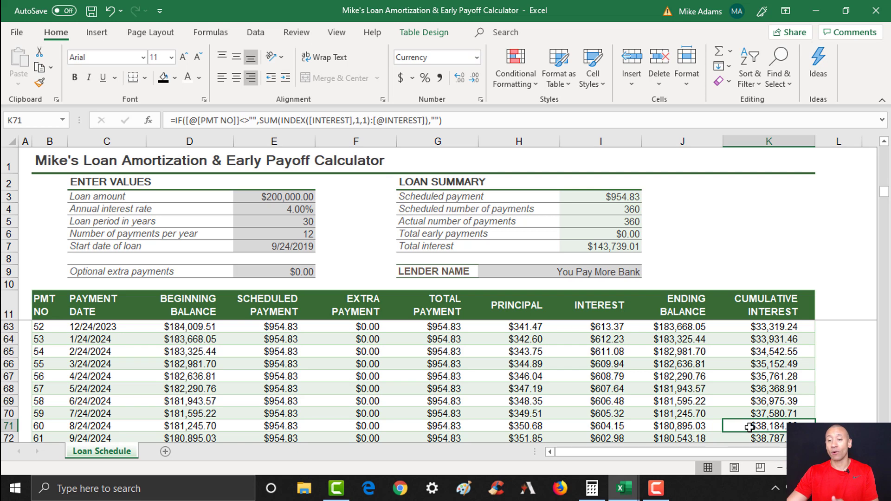
click(588, 244)
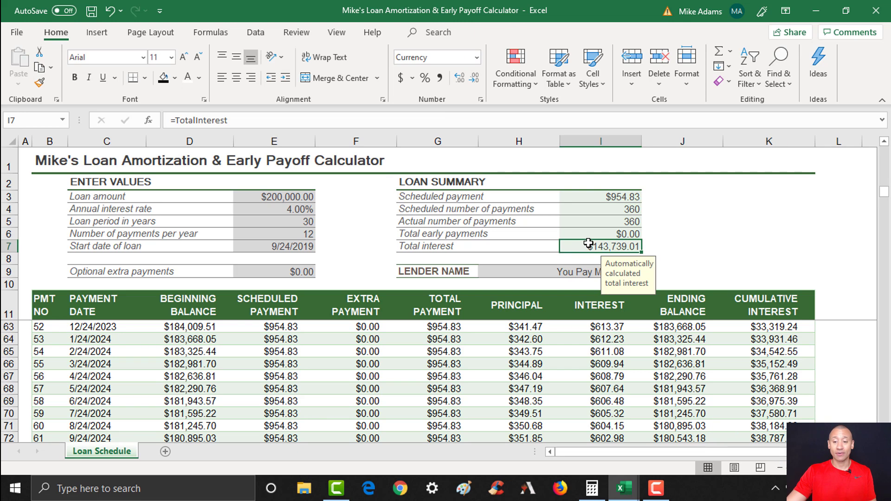
click(756, 427)
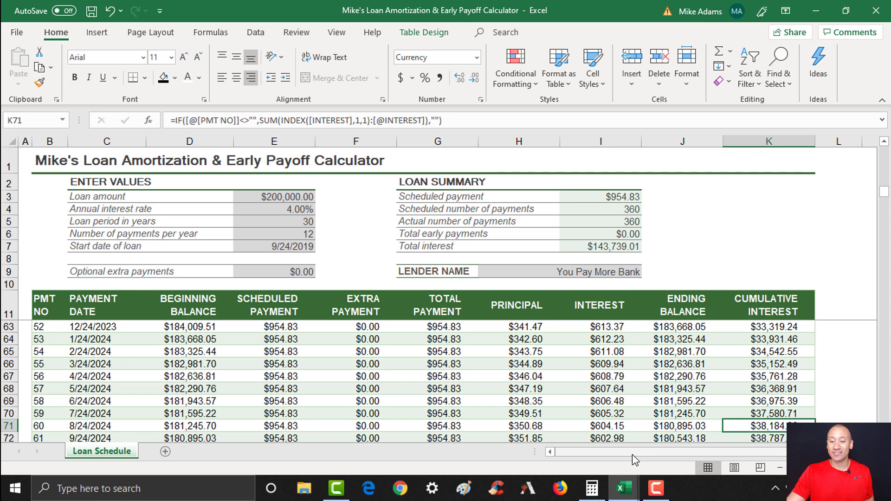
In Calculator, clear the previous result and enter 38184, the interest already paid through payment 60, as the first amount of a sum.
click(591, 488)
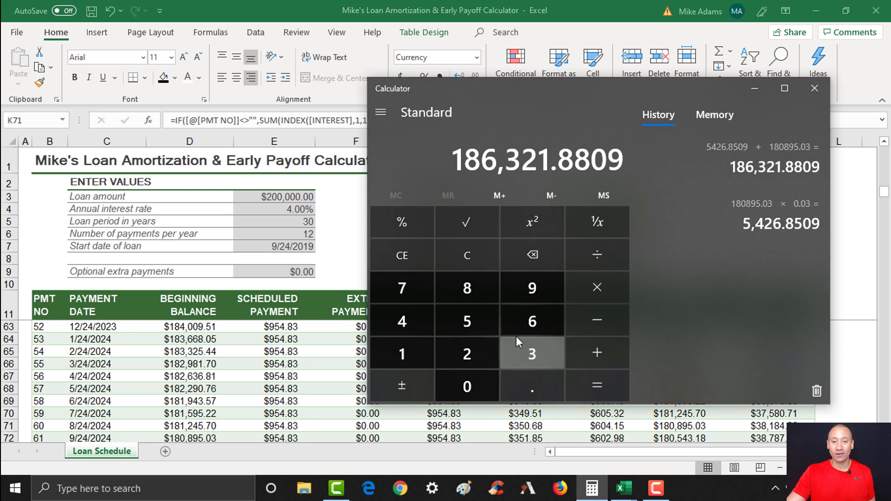
click(475, 253)
click(505, 361)
click(472, 279)
click(402, 353)
click(467, 288)
click(402, 321)
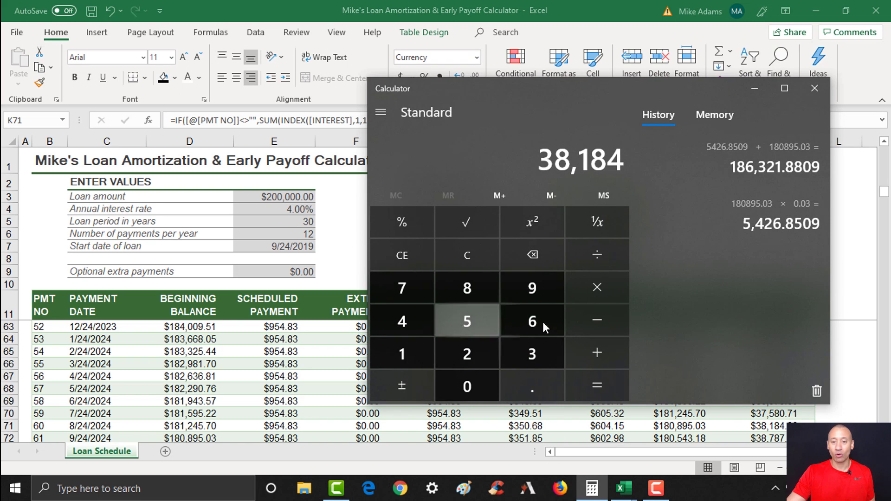
Switch to Excel and check the total interest in the 15-year loan workbook's summary.
mouse_move(623, 489)
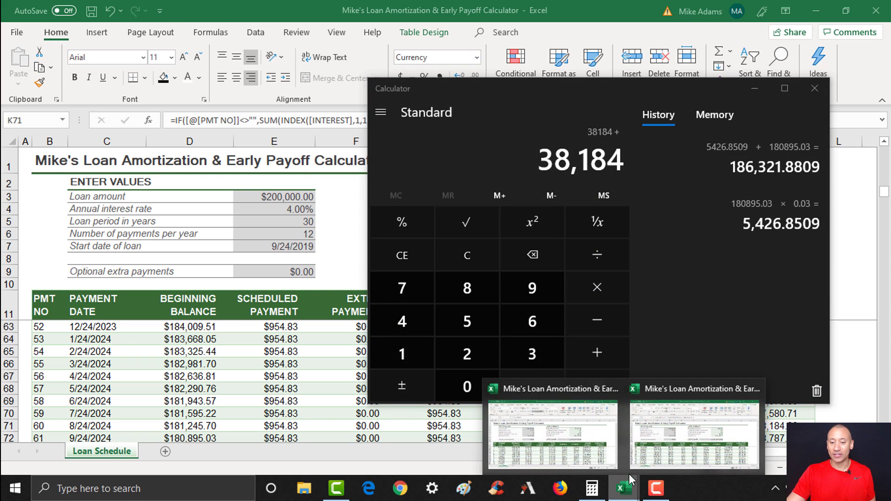
click(687, 420)
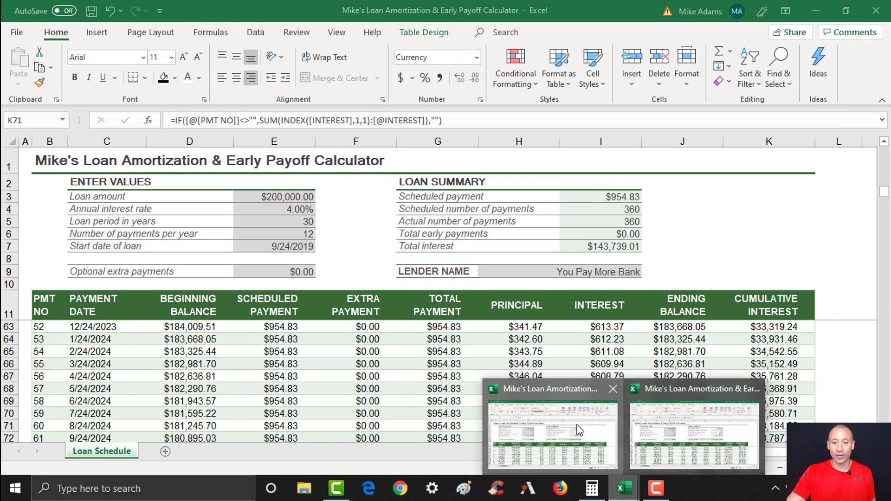
click(589, 429)
click(613, 246)
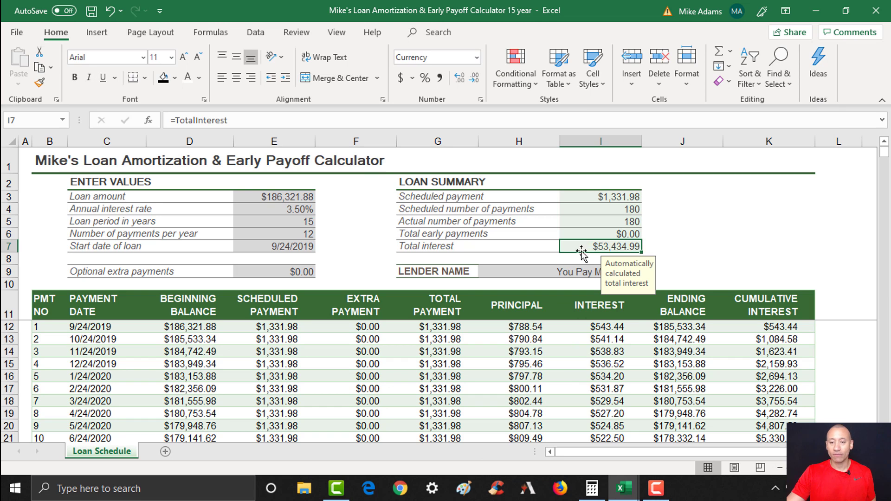
click(589, 491)
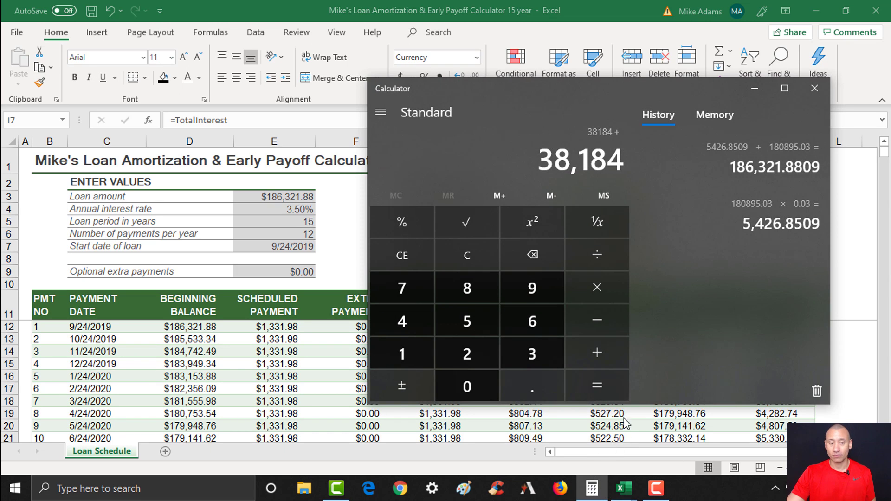
click(339, 194)
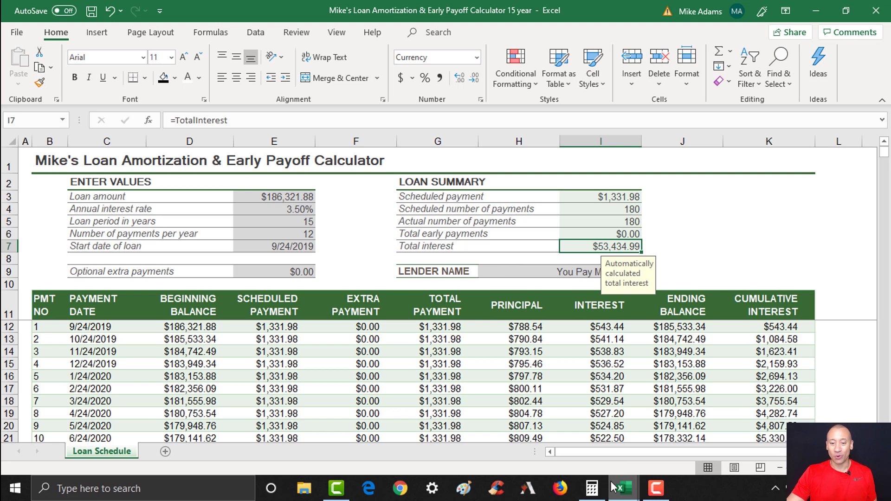
In Calculator, add the 15-year loan's total interest, 53434.99, to the interest already paid and compute the sum.
click(592, 488)
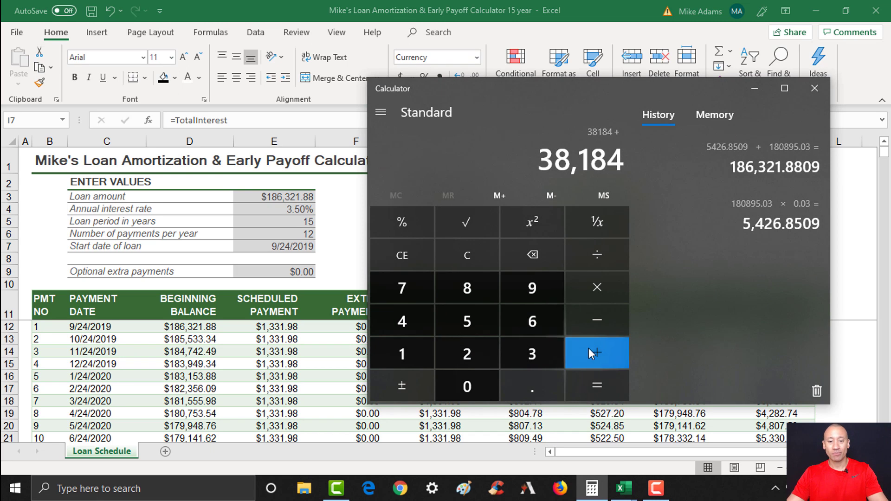
click(469, 320)
click(521, 341)
click(408, 322)
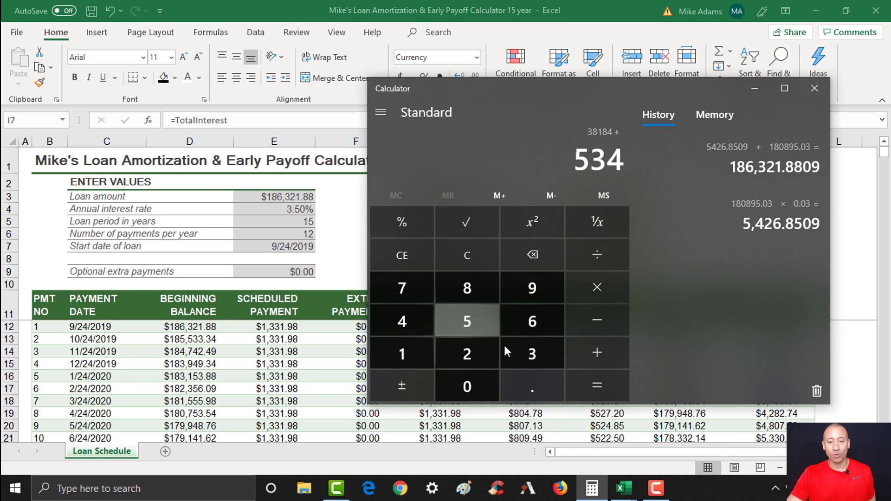
click(529, 350)
click(419, 324)
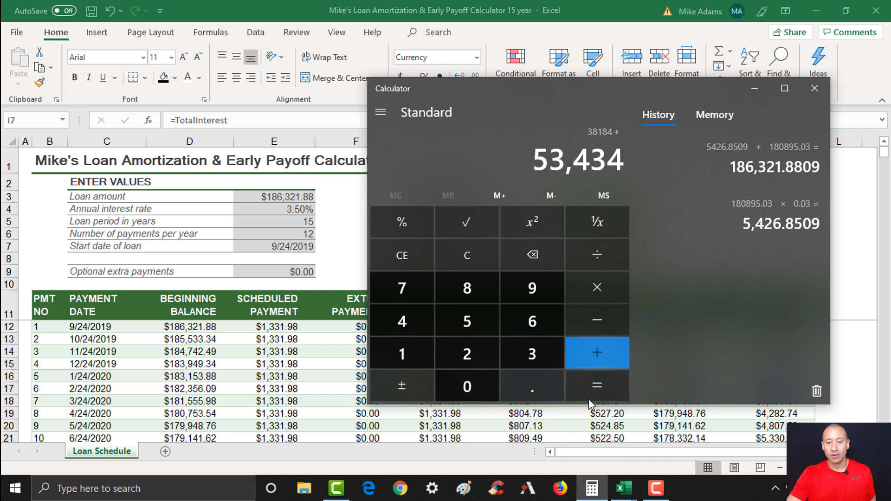
key(alt+Tab)
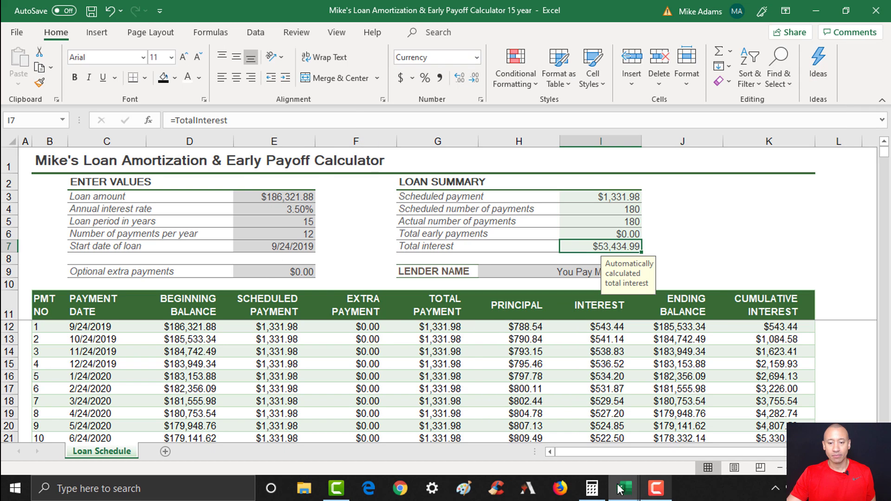
click(567, 460)
click(535, 372)
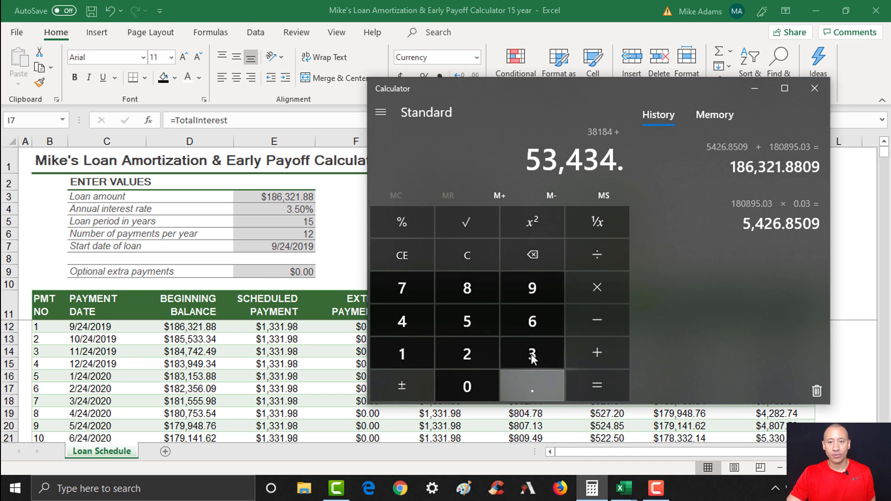
click(528, 287)
click(527, 287)
click(591, 393)
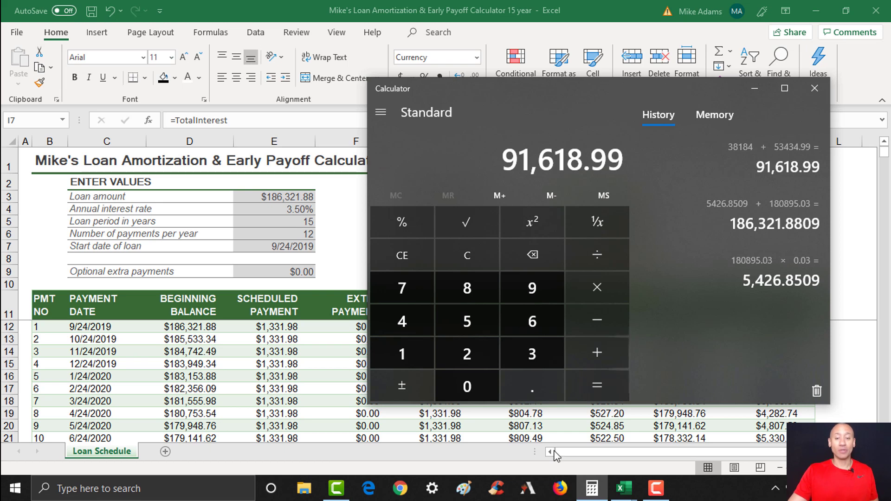
Switch to Excel and check the total interest in the original 30-year loan workbook.
click(624, 488)
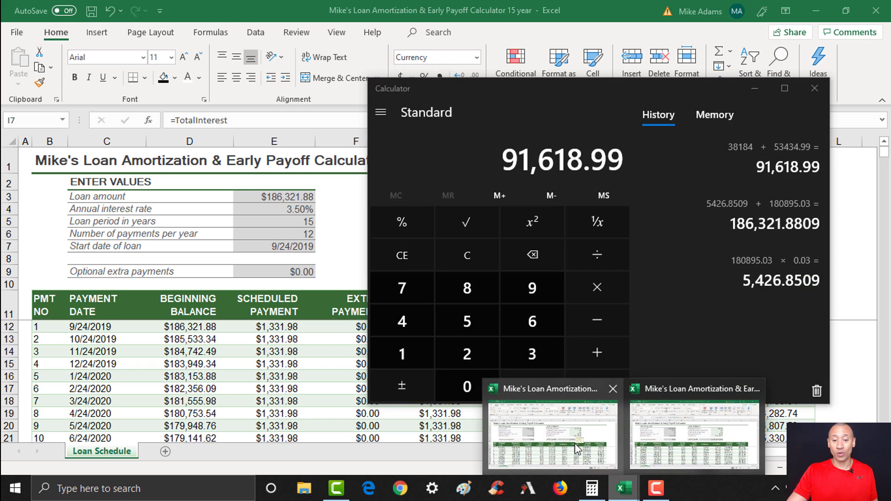
click(574, 457)
mouse_move(624, 487)
click(673, 429)
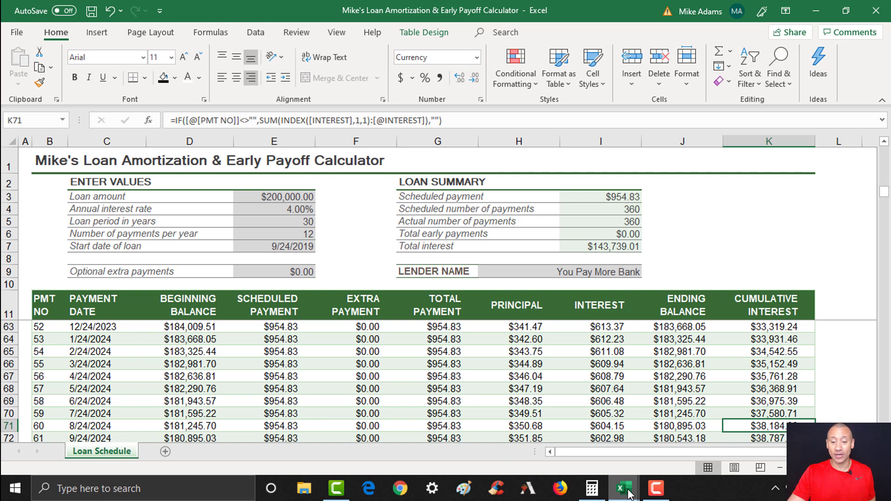
In Calculator, subtract the 30-year loan's total interest, 143739, from the combined refinance interest.
click(591, 490)
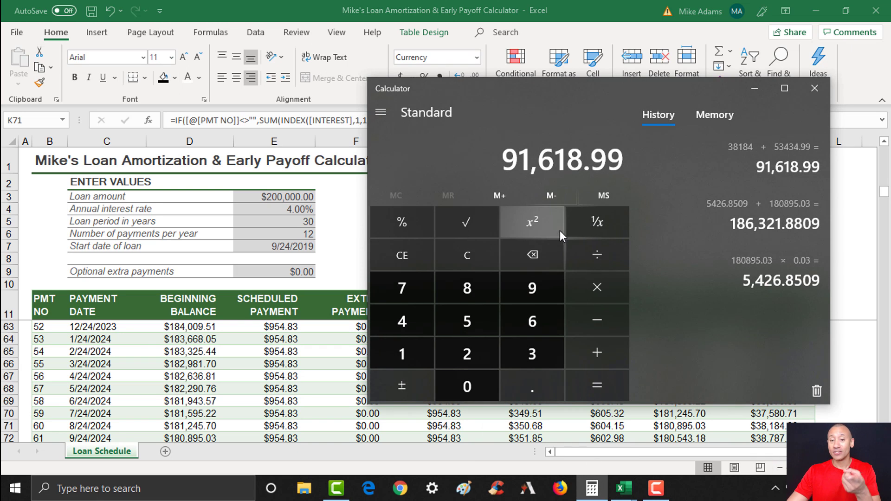
click(598, 318)
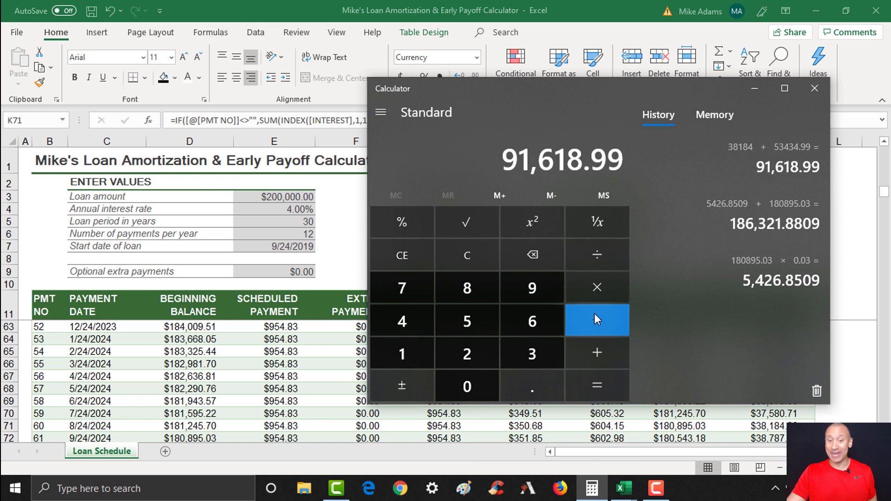
click(624, 488)
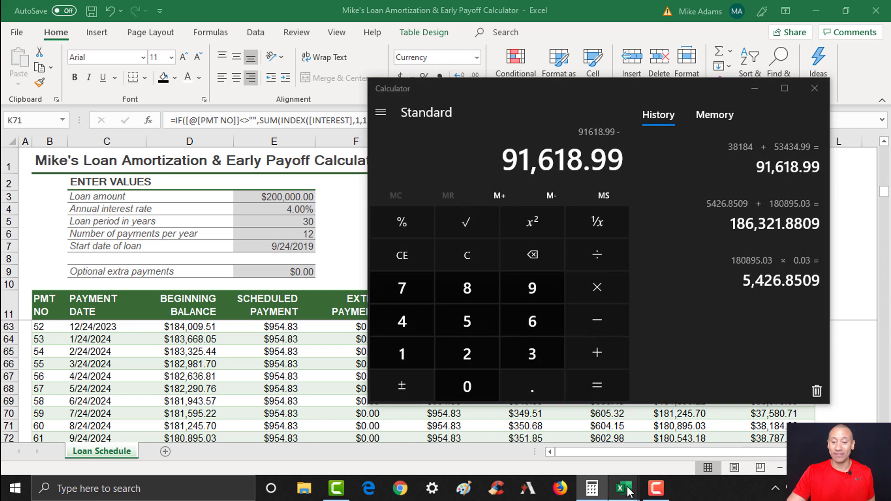
text(1437)
click(532, 354)
click(538, 283)
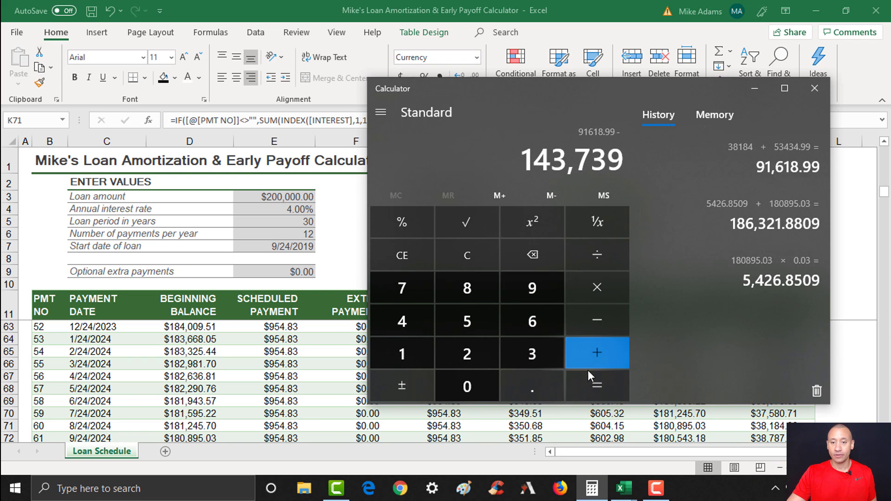
click(594, 385)
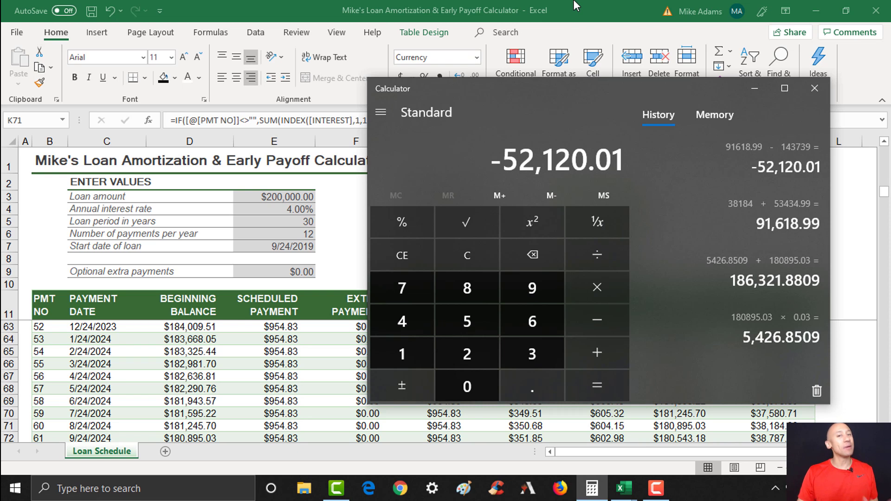
In the 15-year Excel workbook, enter an extra payment of 12000 for payment 1.
click(631, 493)
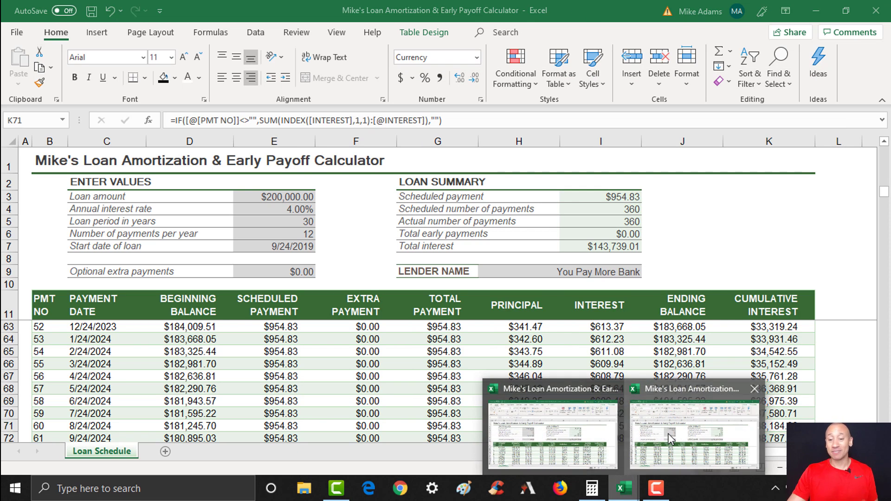
mouse_move(621, 490)
click(620, 445)
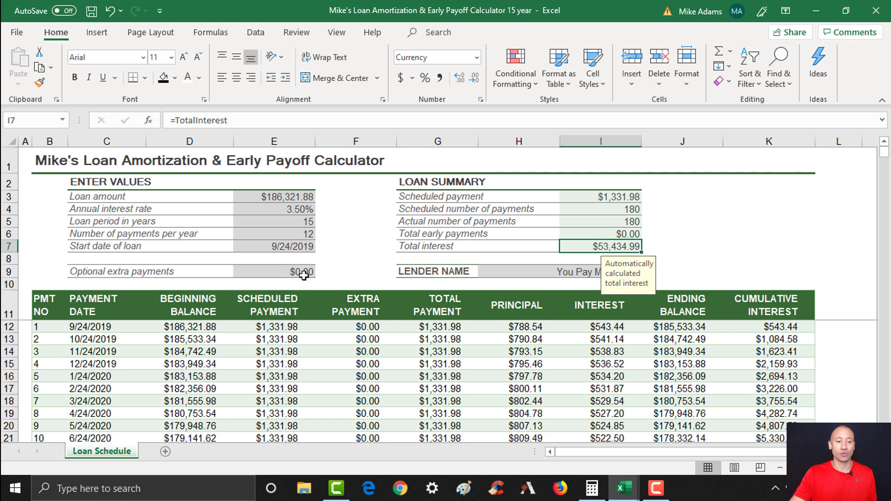
click(374, 327)
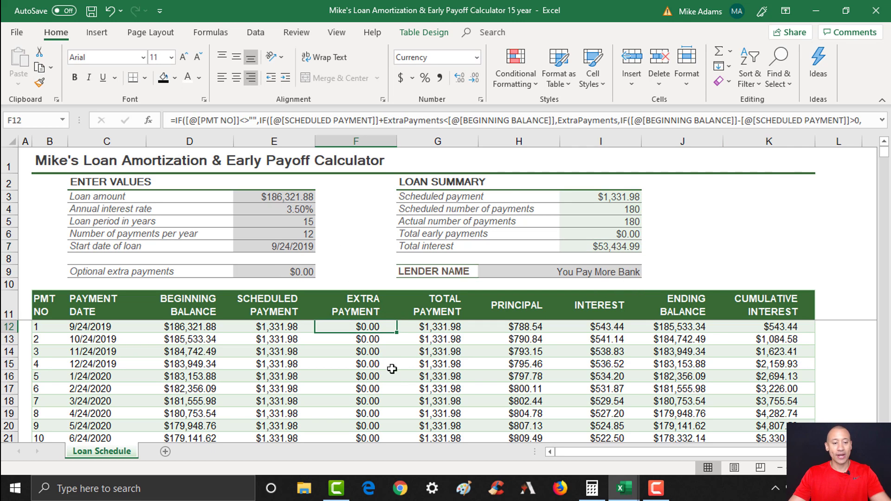
text(12000)
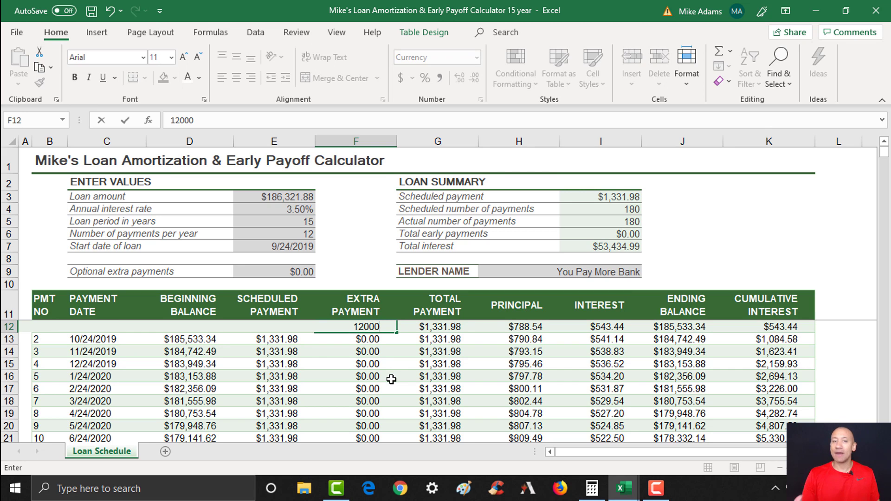
key(Return)
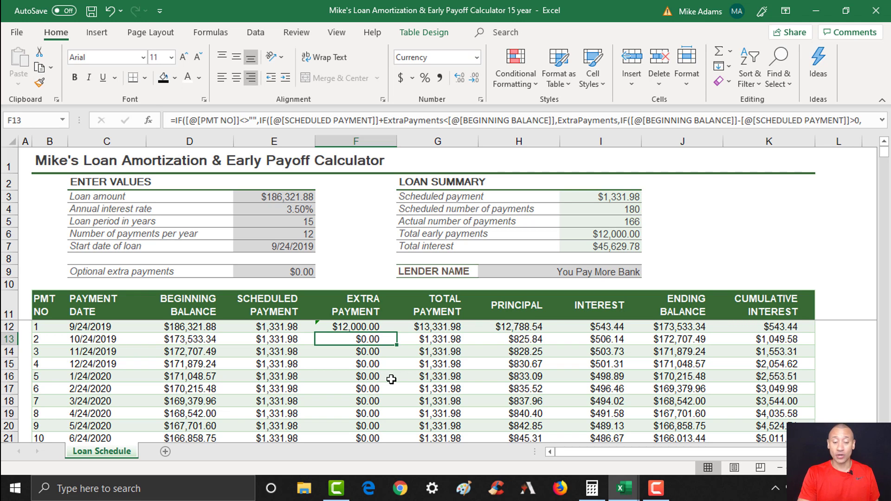
Enter an extra payment of 12000 for payment 7, dated 3/24/2020.
key(Down)
key(Down)
key(Down)
key(Down)
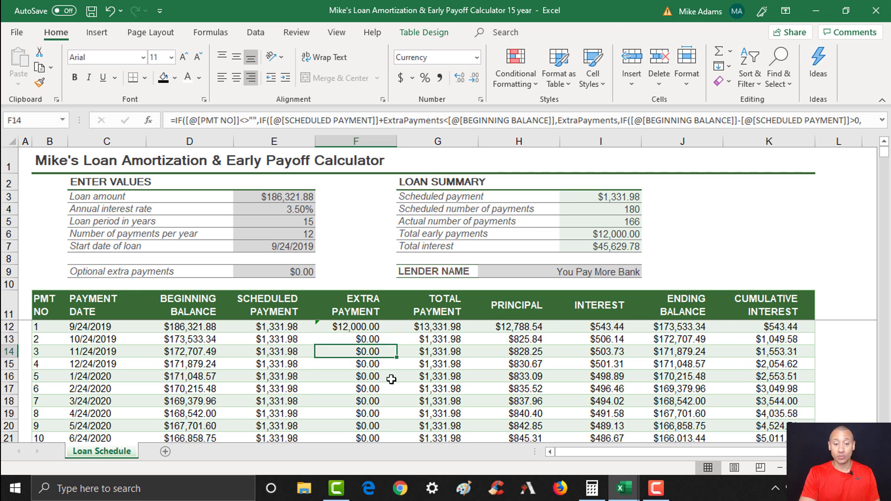
key(Down)
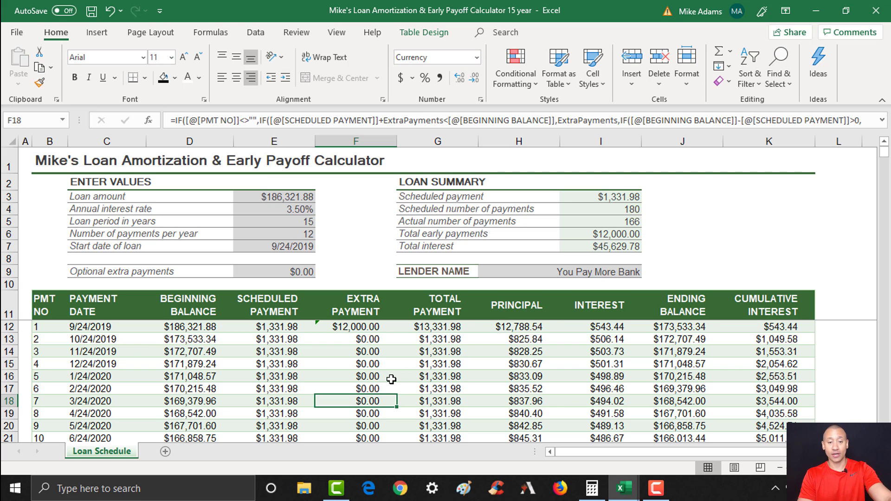
text(12000)
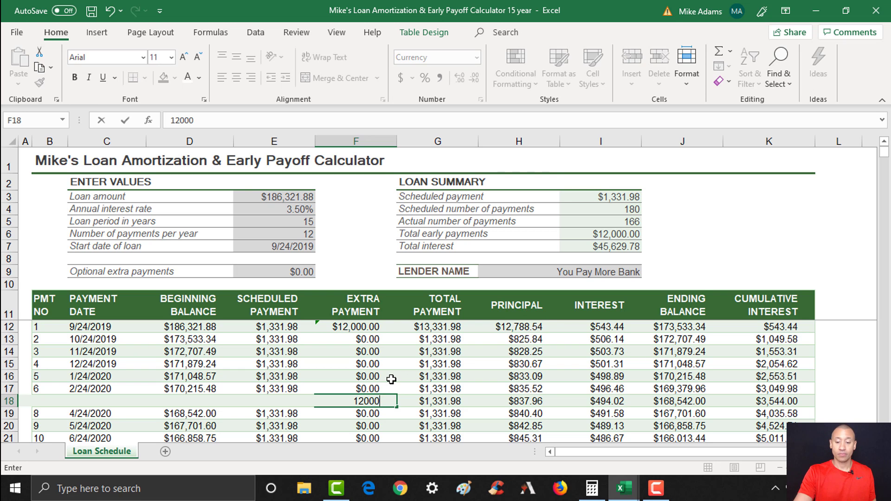
key(Return)
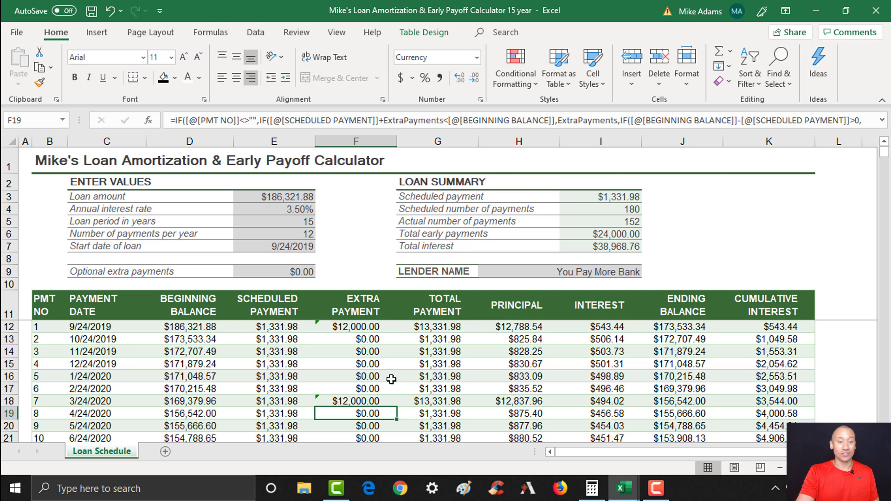
Enter an extra payment of 12000 for payment 13, dated 9/24/2020.
key(Down)
key(Down)
key(Down)
key(Down)
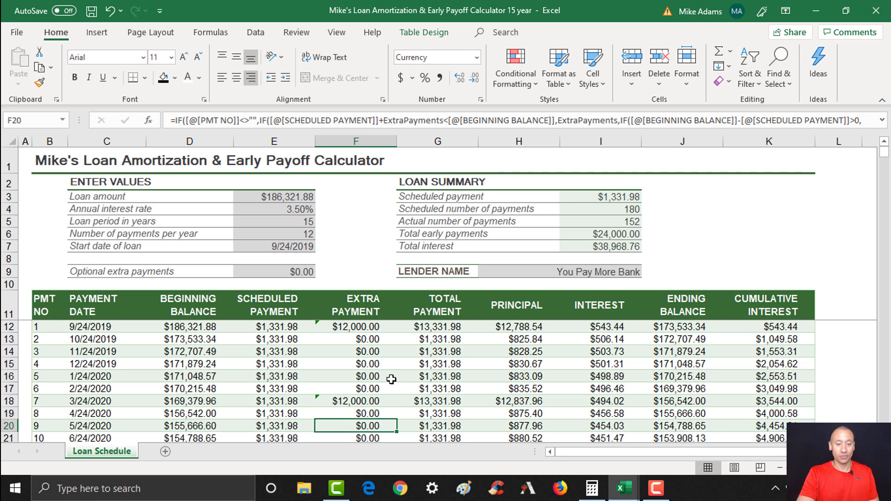
key(Down)
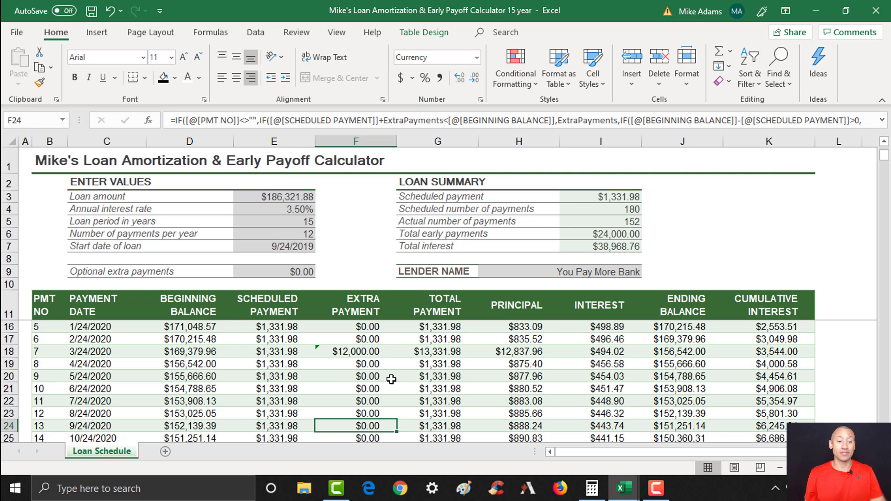
text(12000)
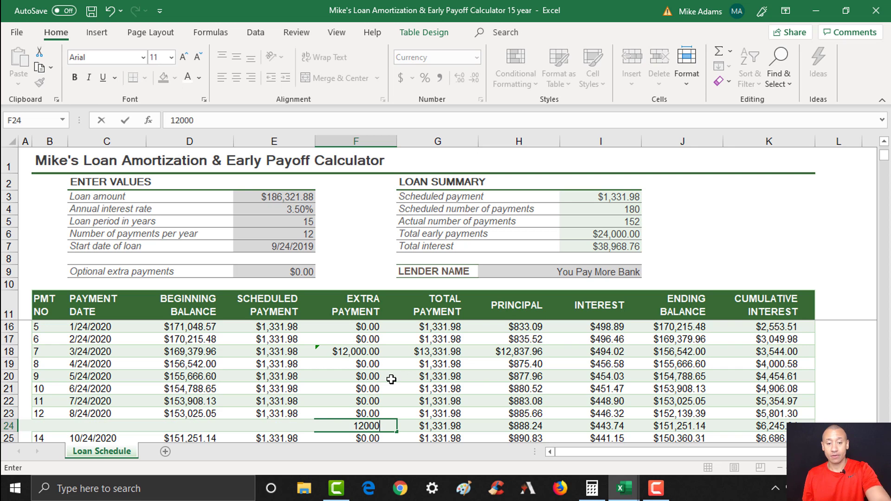
key(Return)
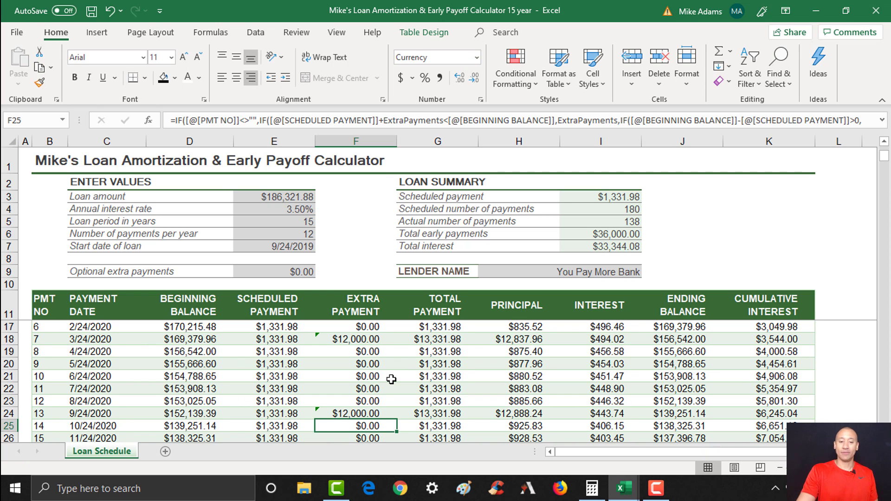
Enter an extra payment of 12000 for payment 19, dated 3/24/2021.
key(Down)
key(Down)
key(Down)
key(Down)
key(Down)
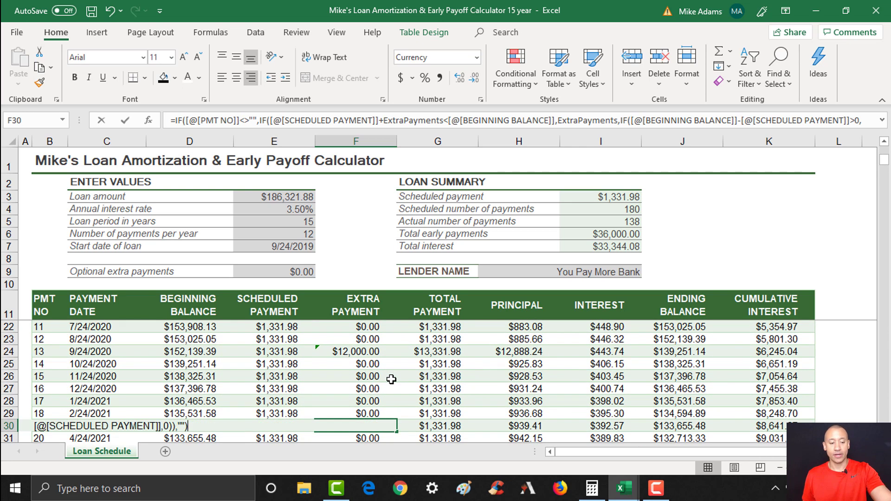
text(12000)
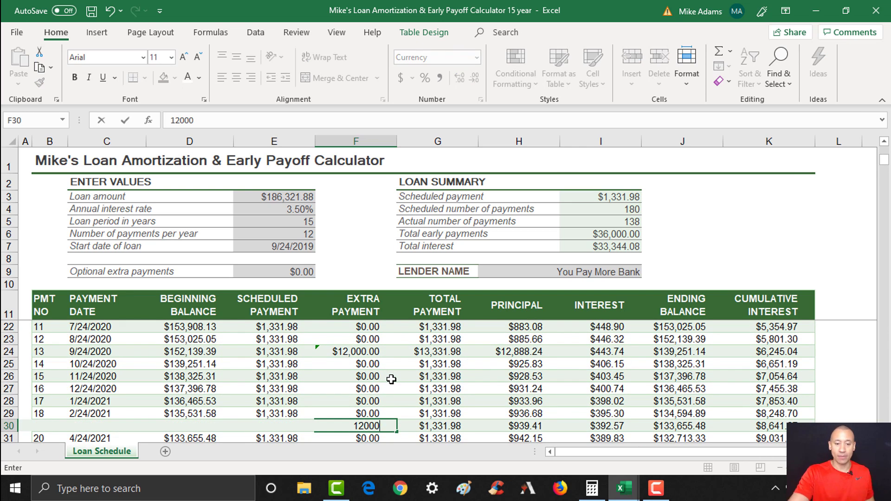
key(Return)
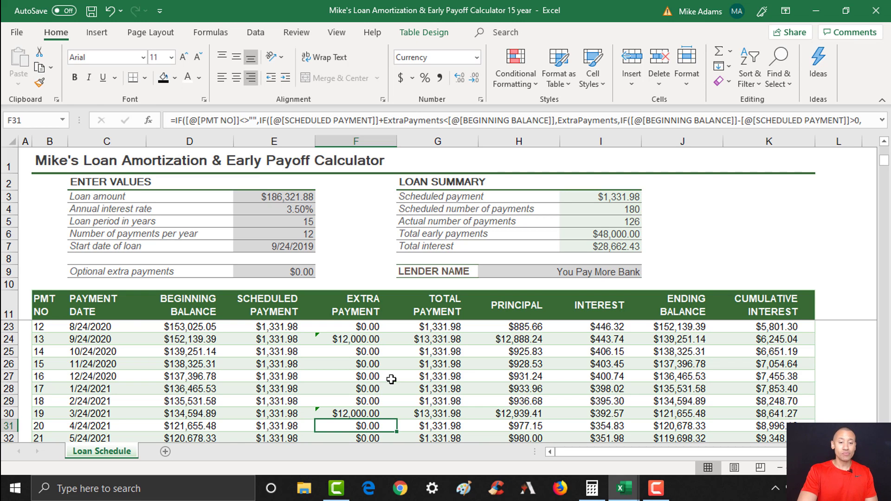
key(Down)
key(Down)
key(Down)
key(Down)
key(Down)
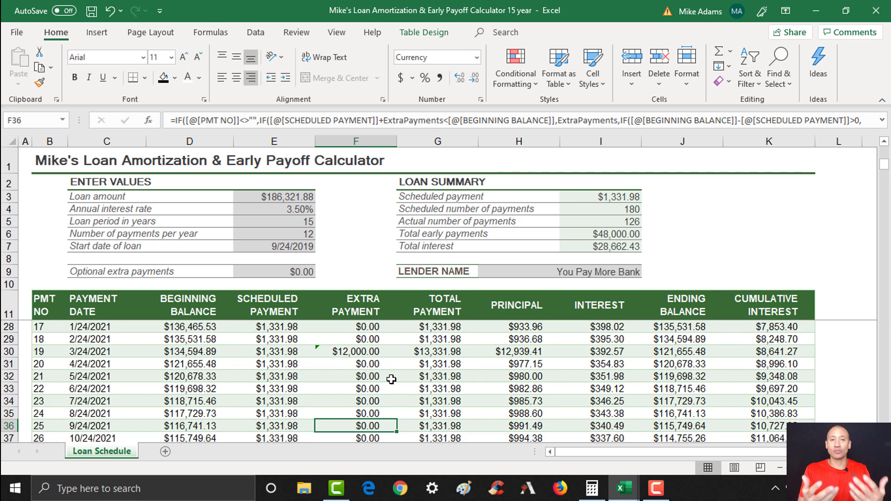
key(Up)
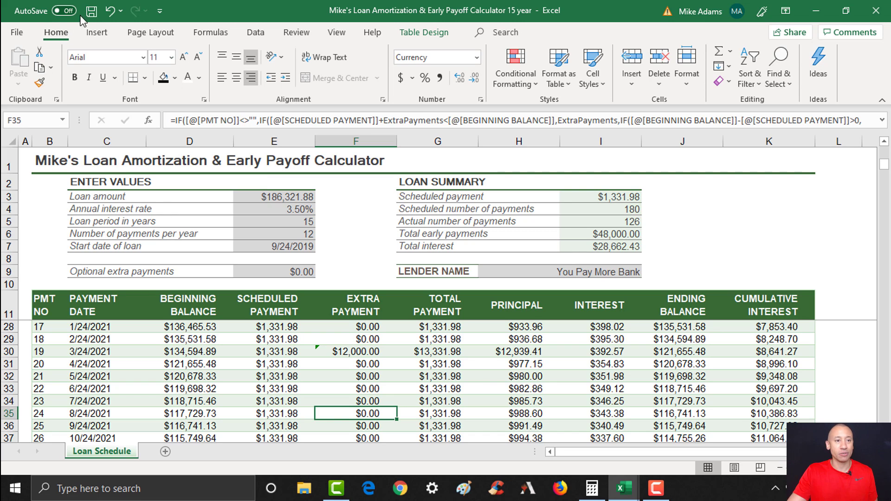
Undo the four 12000 extra payments so the schedule returns to the plain 15-year loan.
click(110, 17)
click(110, 17)
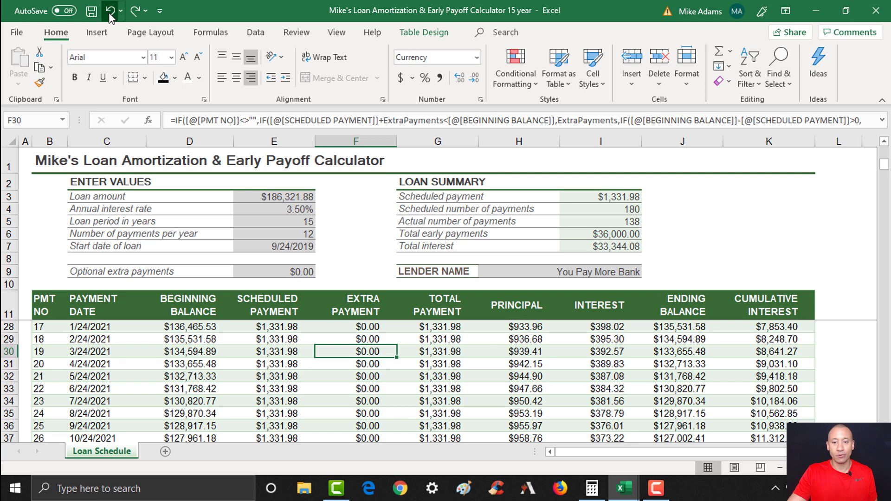
click(110, 14)
click(110, 14)
click(110, 14)
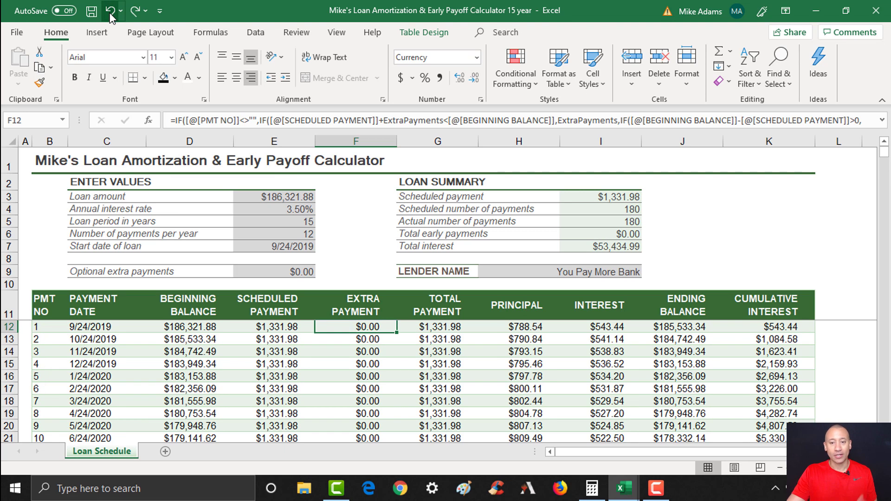
Redo the four undone 12000 extra payments for payments 1, 7, 13 and 19.
click(133, 14)
click(134, 14)
click(134, 14)
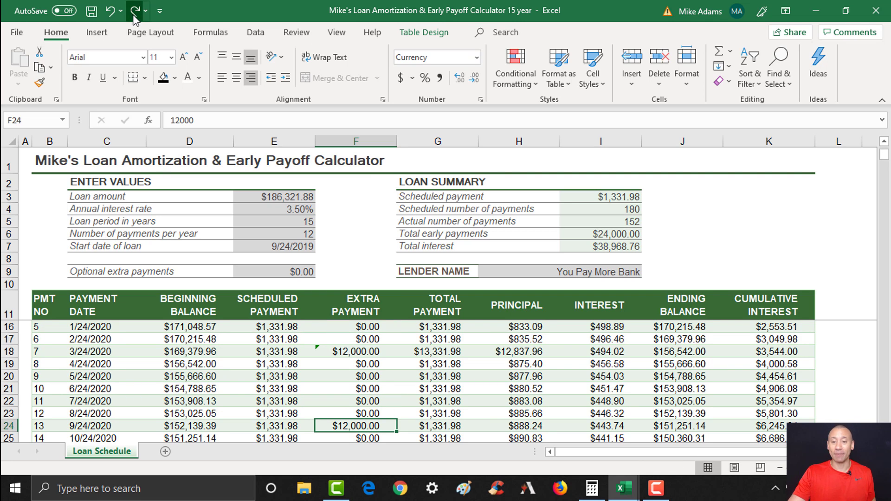
click(134, 14)
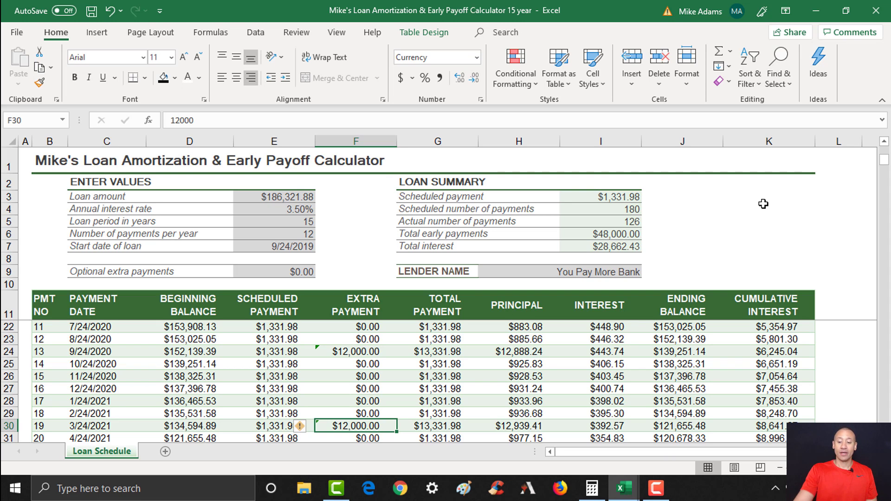
Enter an extra payment of 12000 for payment 25, dated 9/24/2021.
key(Down)
key(Down)
key(Down)
key(Down)
key(Down)
key(Down)
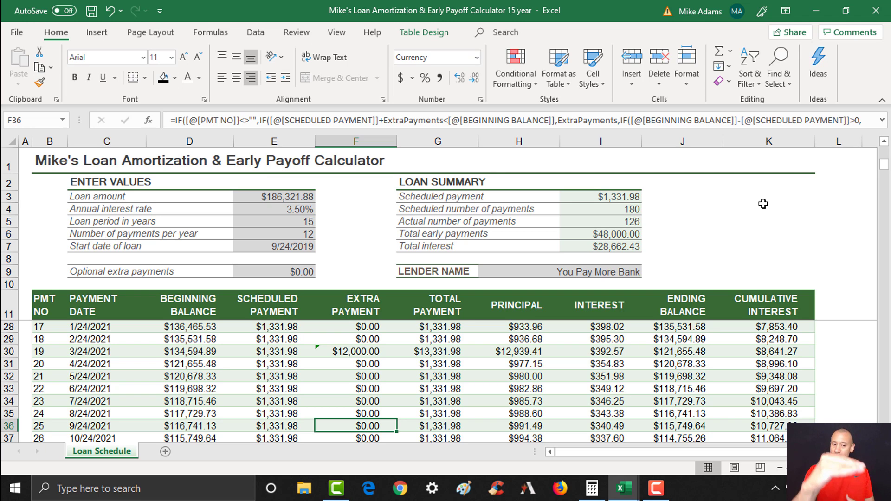
key(Up)
key(Up)
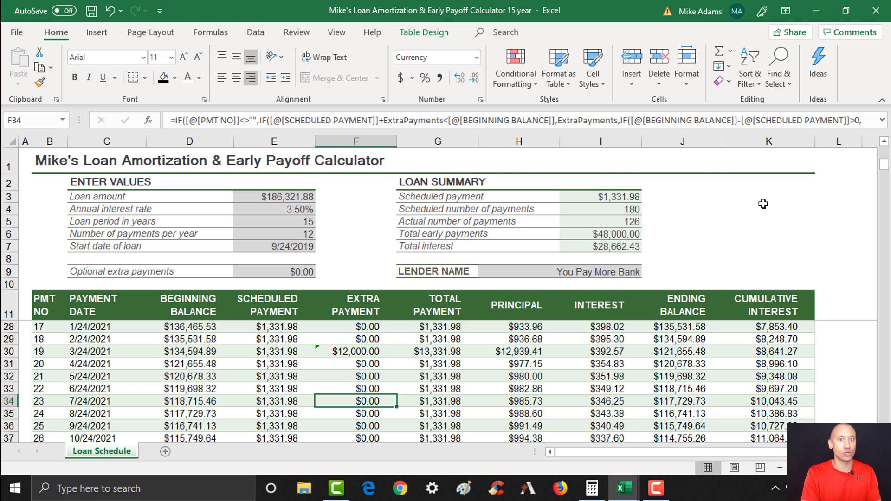
key(Up)
key(Up)
key(Up)
key(Down)
key(Down)
key(Down)
key(Down)
key(Down)
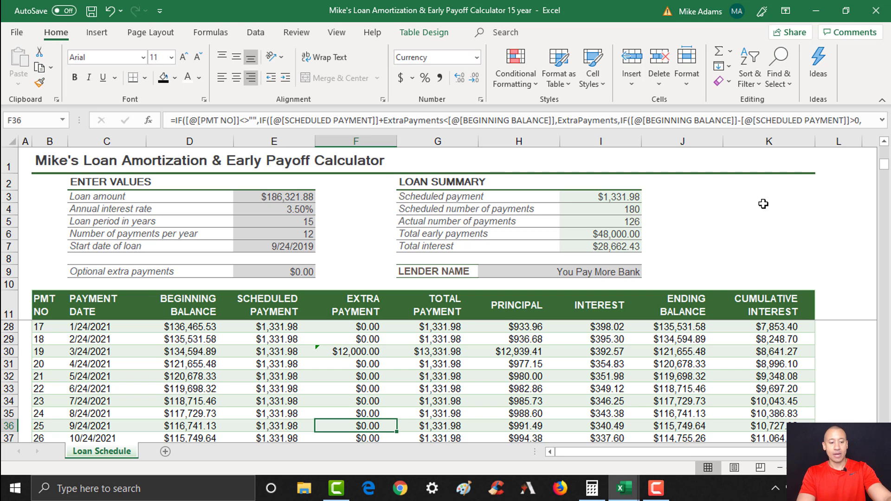
text(12000)
key(Return)
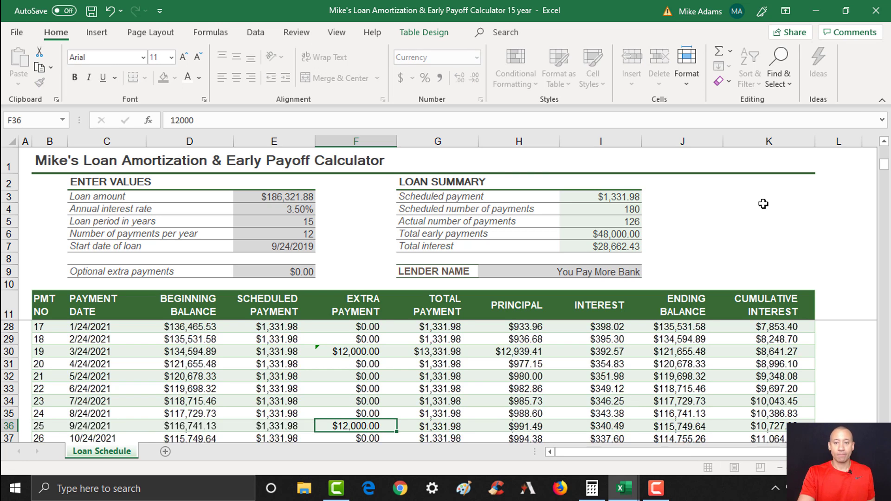
Enter an extra payment of 12000 for payment 32, dated 4/24/2022.
key(Down)
key(Down)
key(Down)
key(Down)
key(Down)
key(Down)
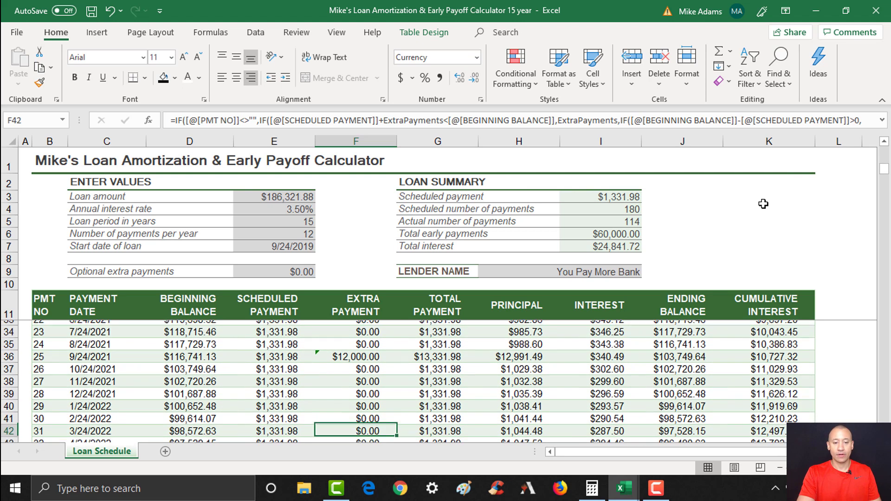
text(12000)
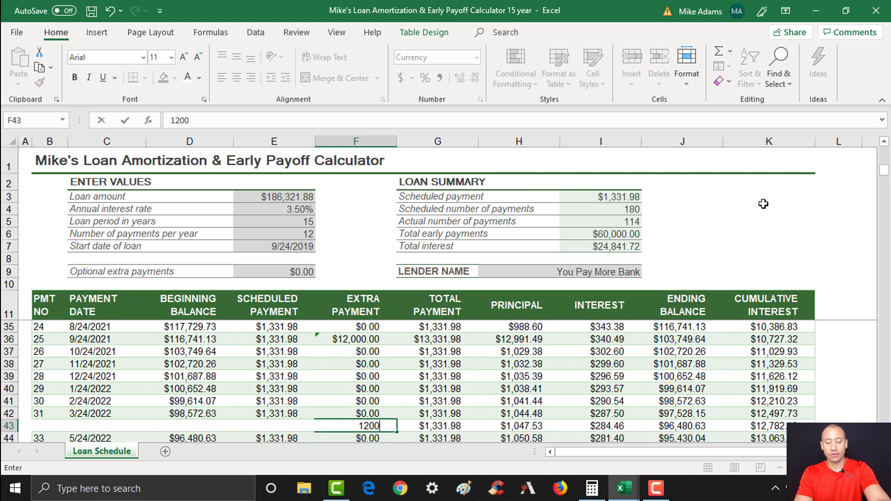
key(Return)
Enter an extra payment of 12000 for payment 39, dated 11/24/2022.
key(Down)
key(Down)
key(Down)
key(Down)
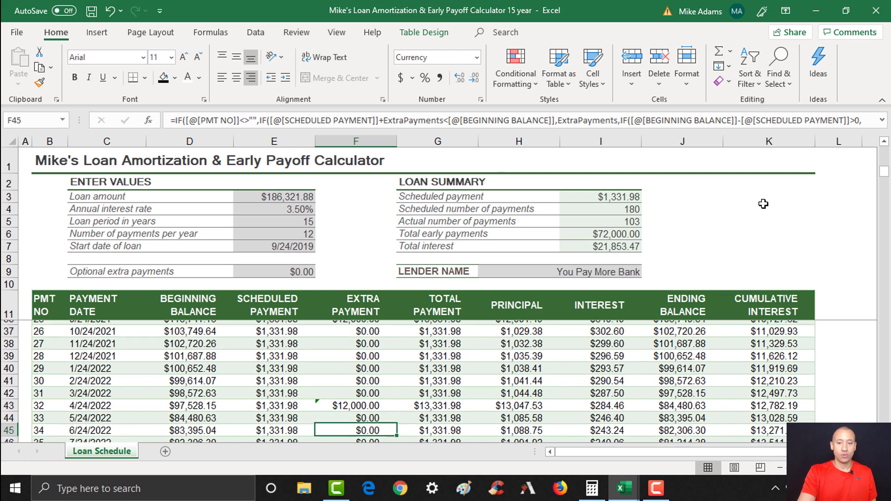
key(Down)
key(Down)
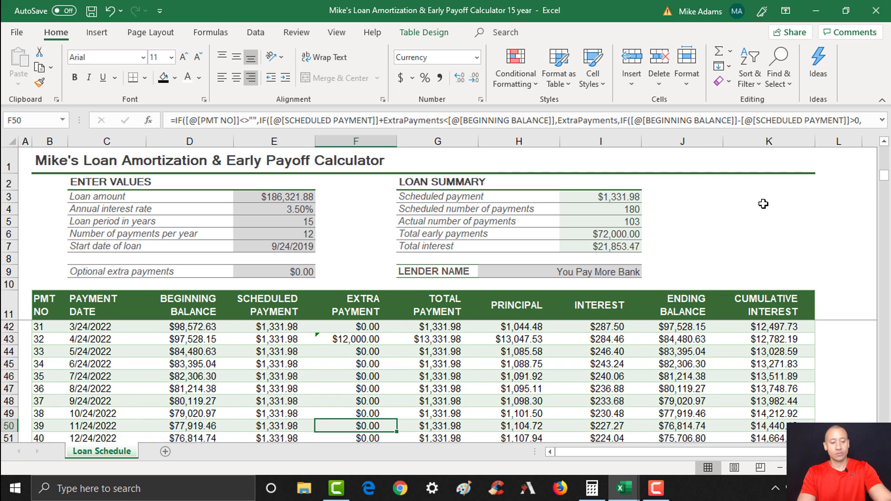
text(120000)
key(BackSpace)
key(Return)
Enter an extra payment of 12000 for payment 46, dated 6/24/2023.
key(Down)
key(Down)
key(Down)
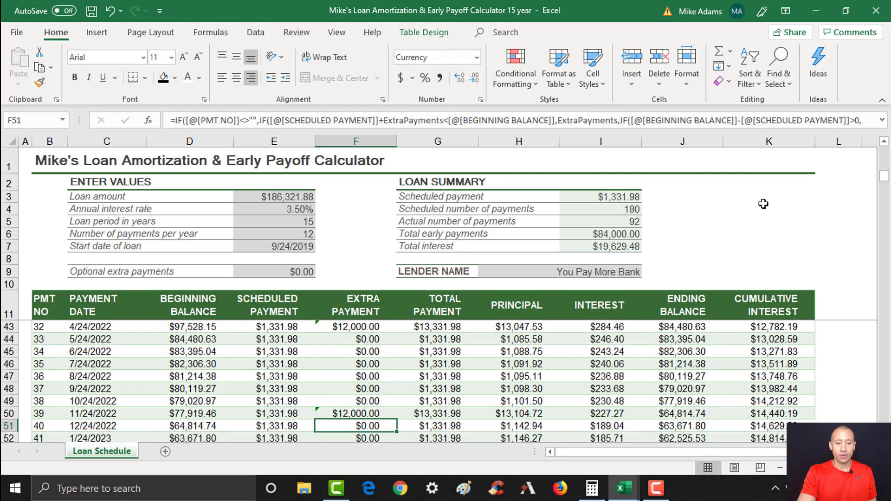
key(Down)
key(Down)
key(Down)
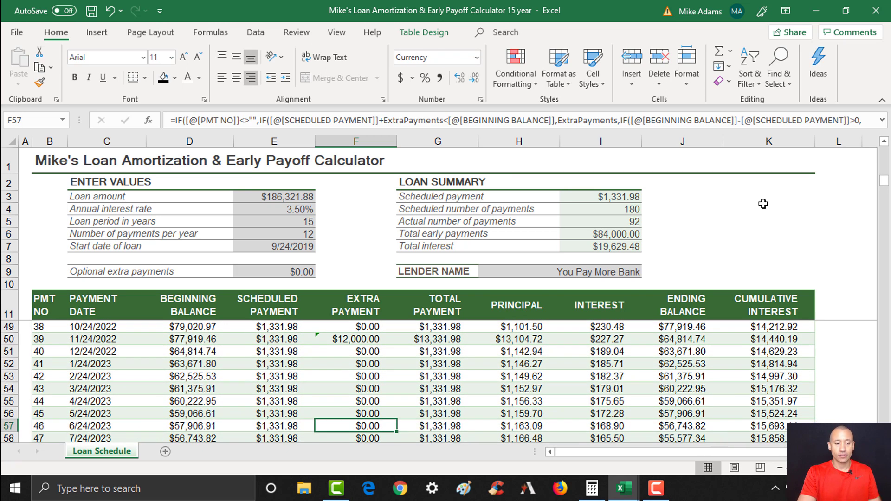
text(12,)
text(000)
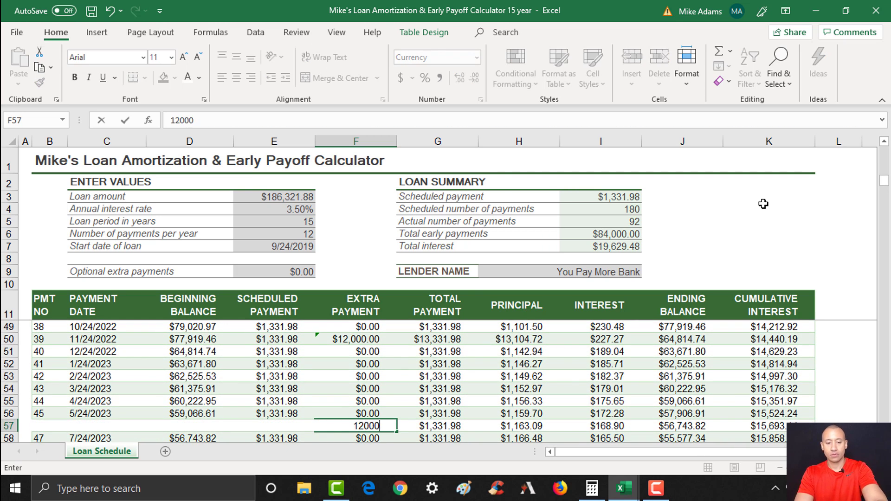
key(Return)
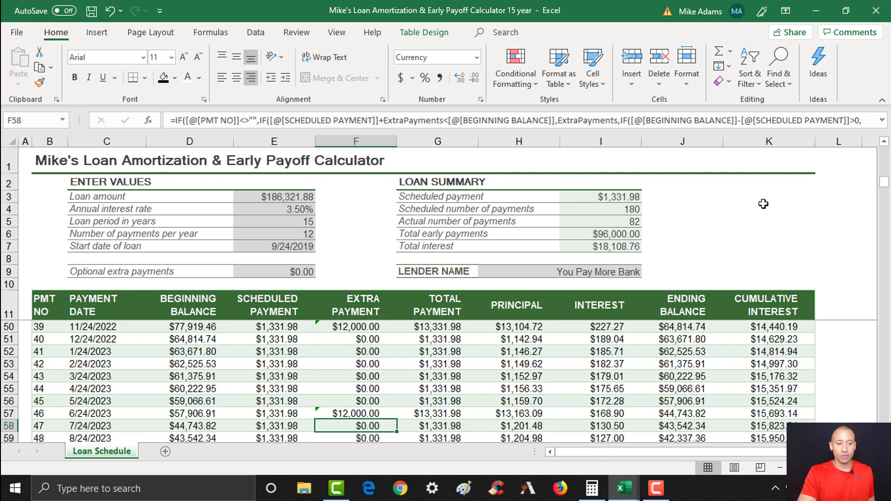
Enter an extra payment of 12000 for payment 53, dated 1/24/2024.
key(Down)
key(Down)
key(Down)
key(Down)
key(Down)
key(Down)
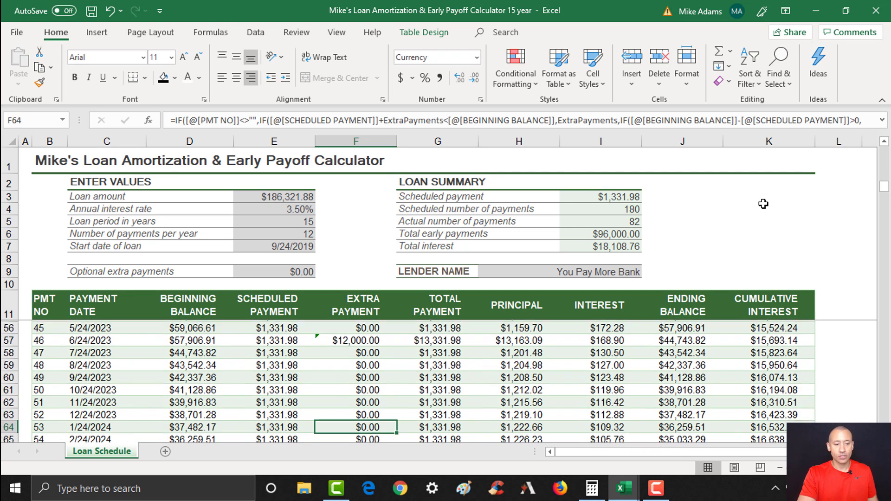
text(12000)
key(Return)
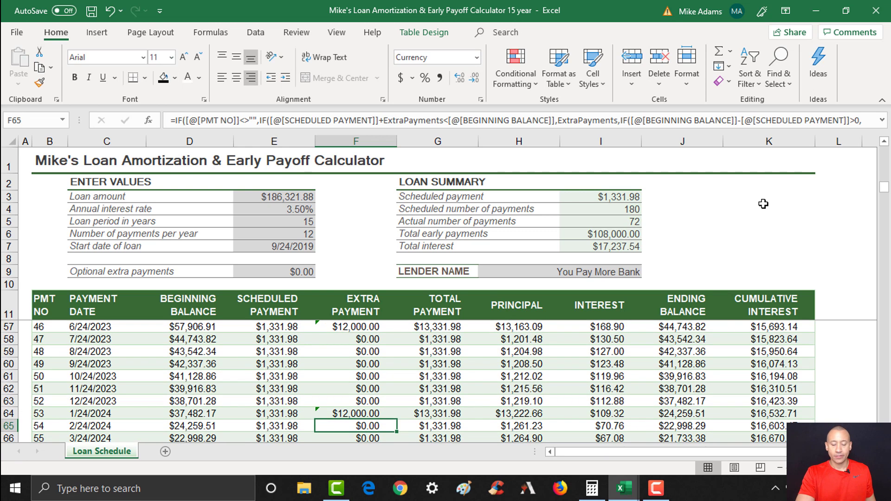
Enter an extra payment of 12000 for payment 59, dated 7/24/2024.
key(Down)
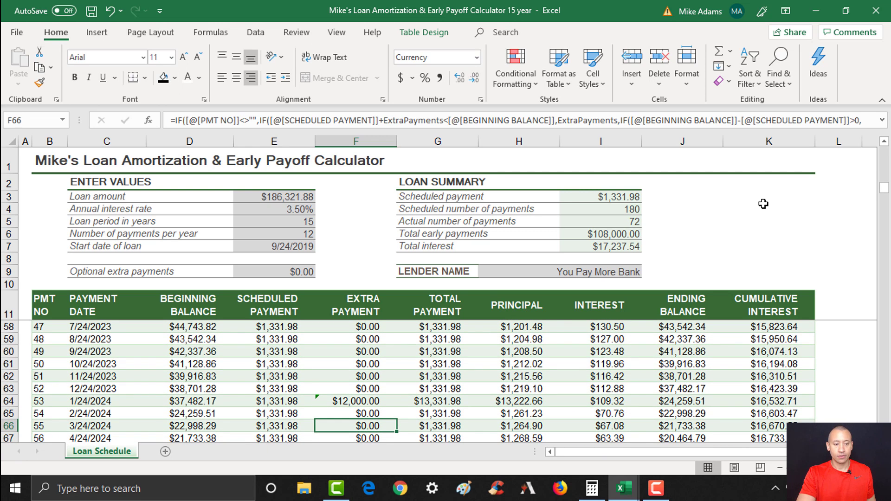
key(Down)
key(Down)
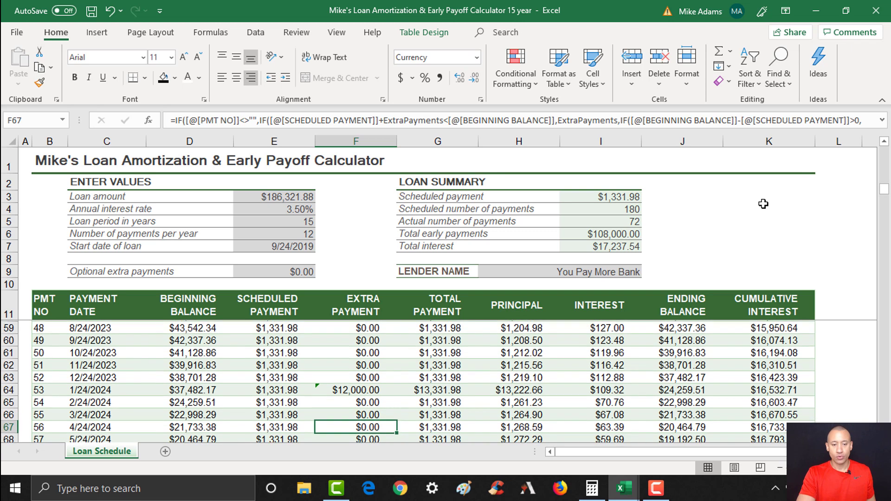
key(Down)
key(Down)
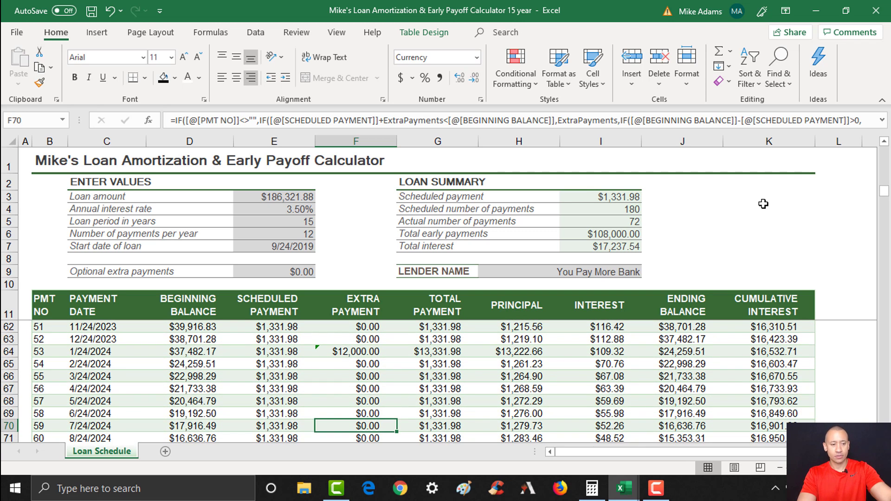
text(12000)
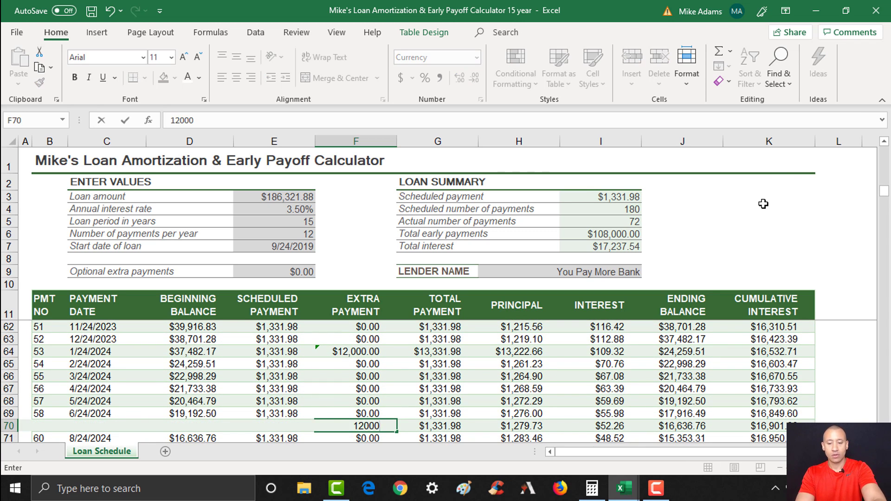
key(Return)
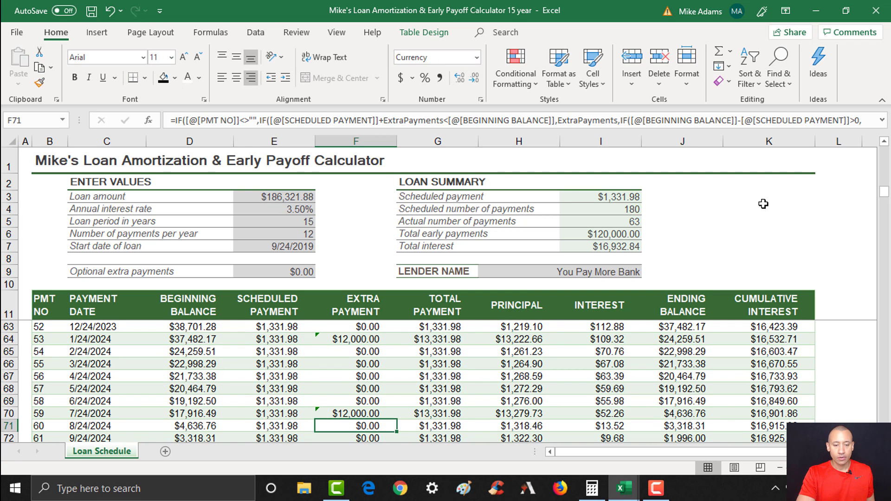
Examine the remaining balances and payoff date in the schedule's last rows, following the 7/24/2024 extra payment.
key(Down)
key(Down)
key(Down)
key(Down)
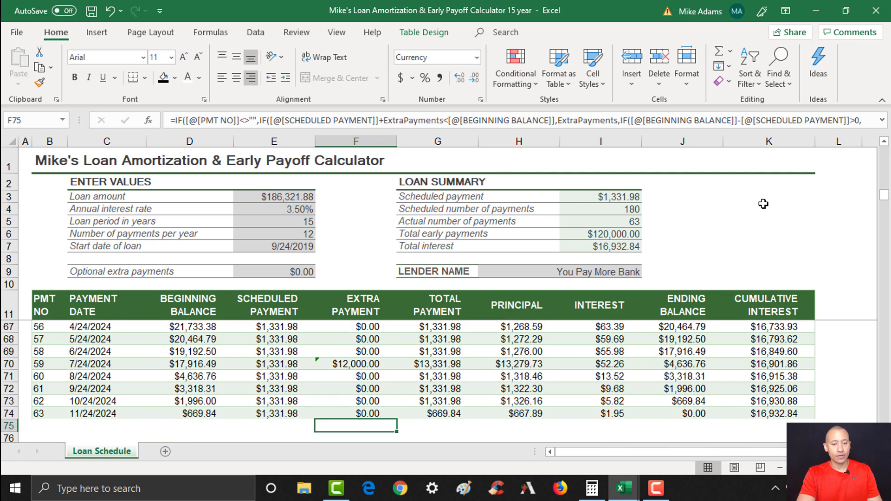
key(Up)
key(Up)
key(Up)
key(Up)
key(Up)
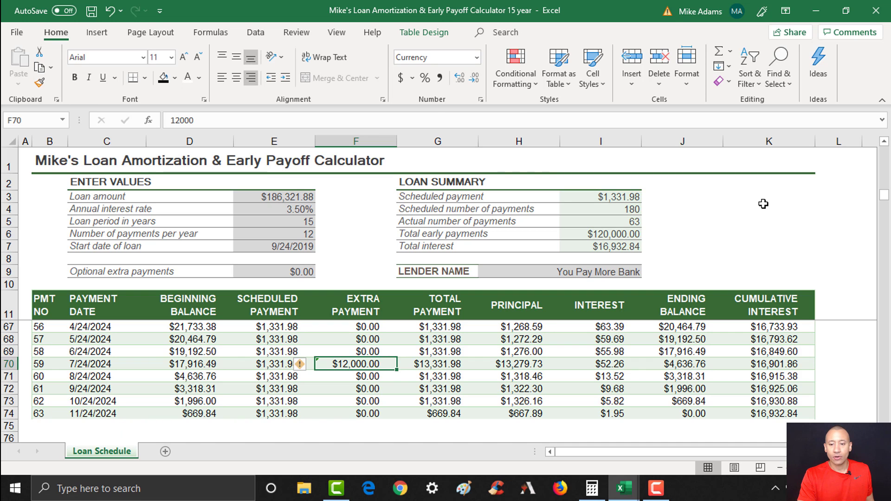
key(Down)
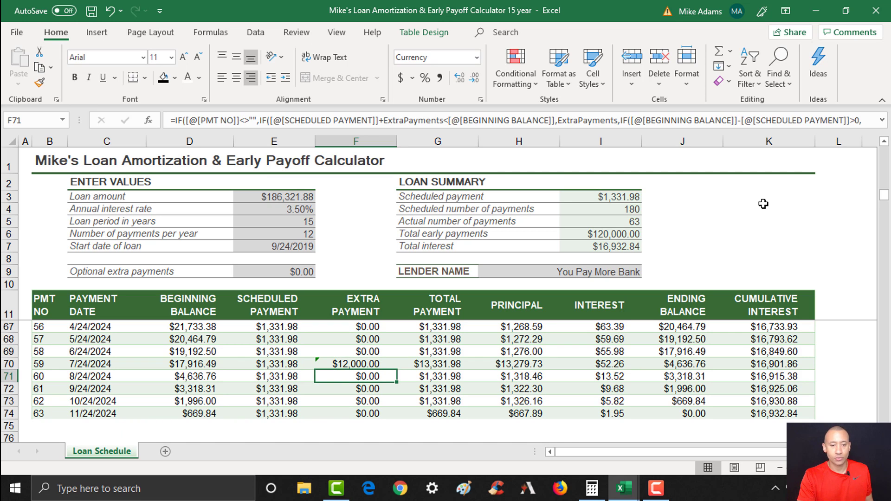
key(Up)
key(Down)
key(Down)
key(Down)
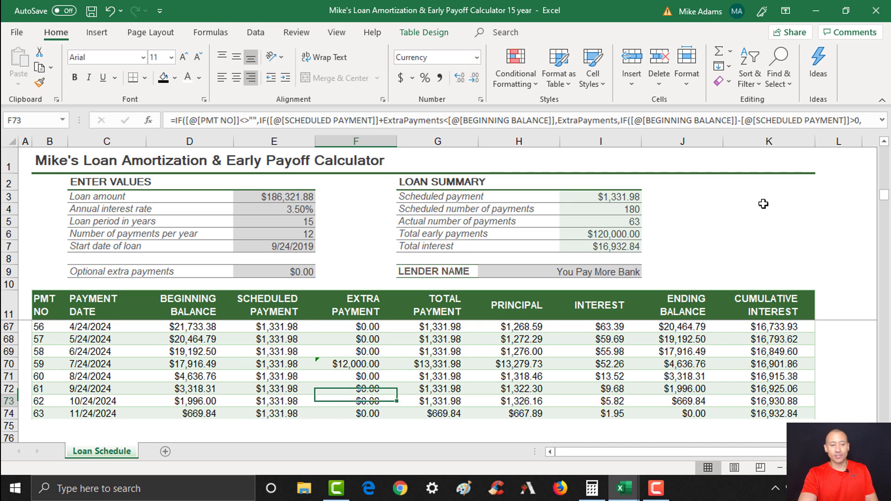
key(Down)
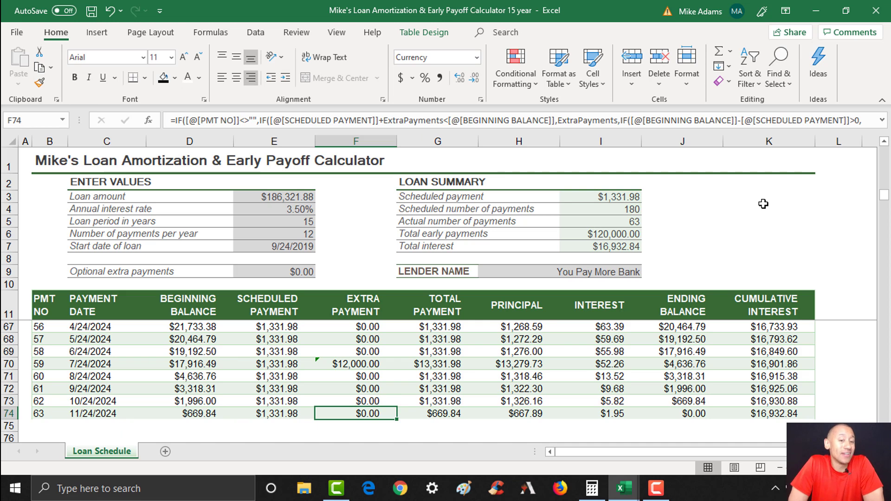
key(Up)
key(Up)
key(Up)
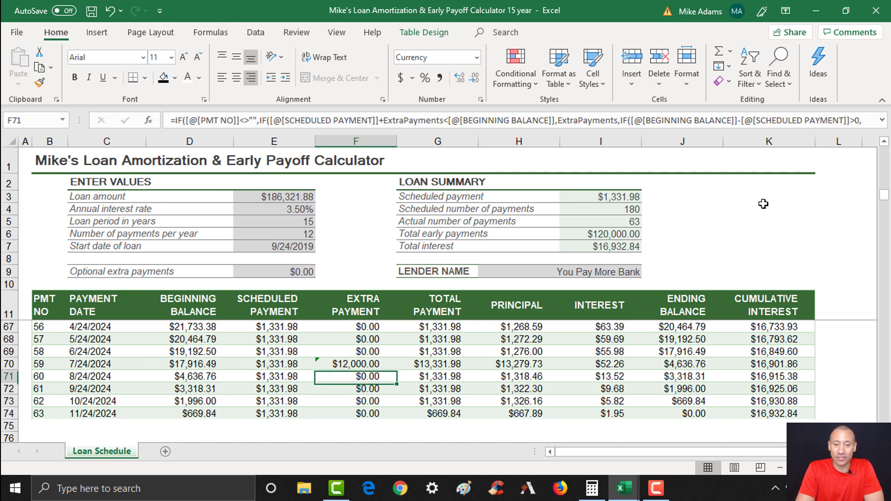
key(Down)
key(Down)
key(Down)
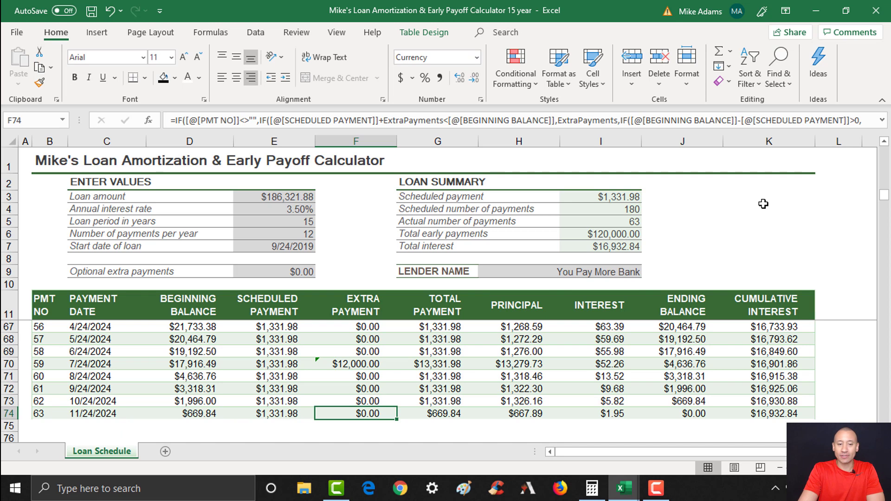
key(Down)
key(Down)
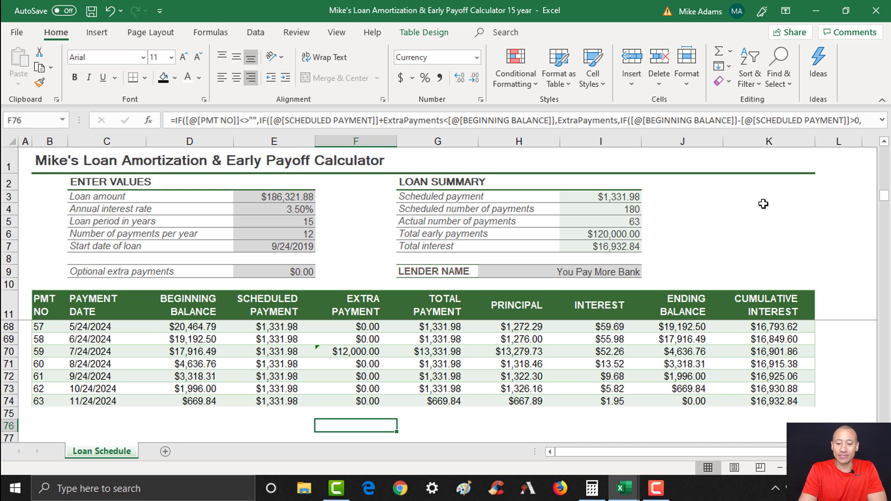
key(Up)
key(Up)
key(Up)
key(Up)
key(Up)
key(Up)
key(Up)
key(Down)
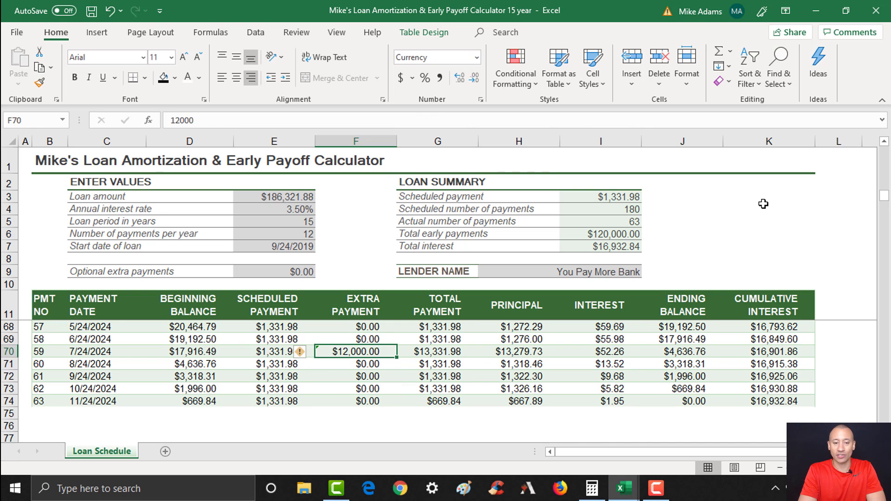